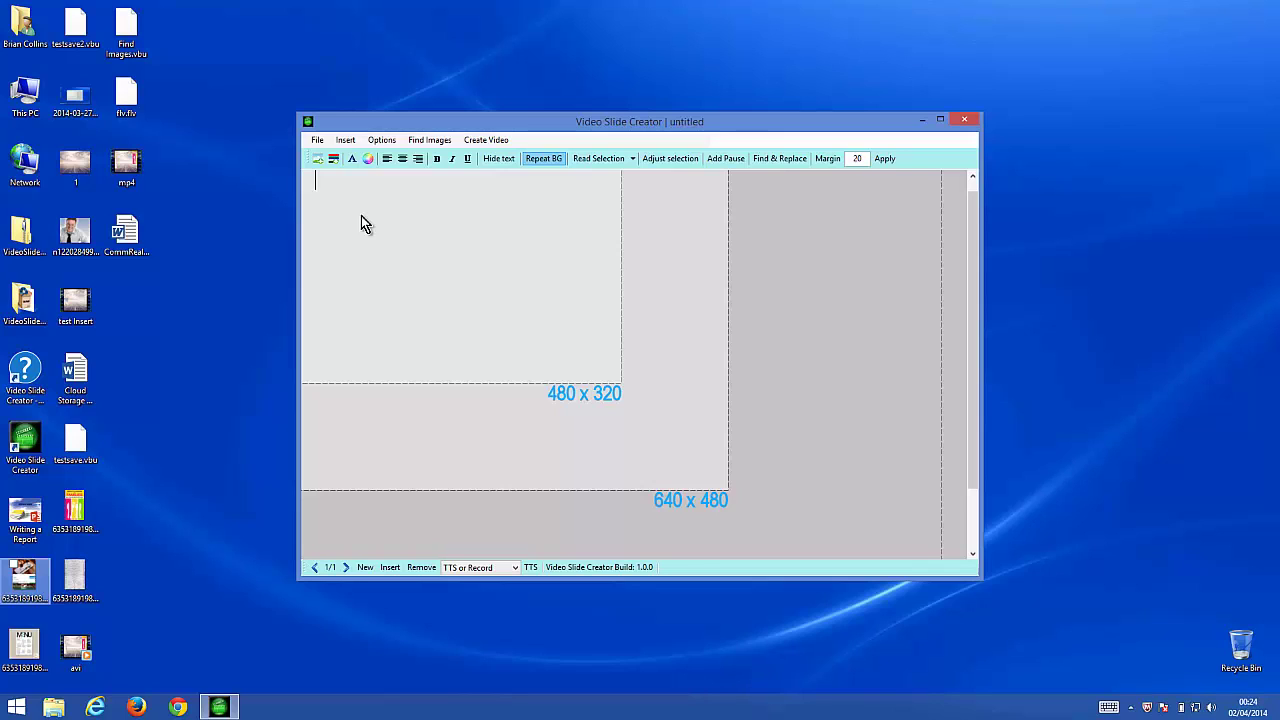
- Open the CommRealEstate-F document in Word, select its heading, and scroll through the article
{"action": "left_click", "coordinate": [131, 240]}
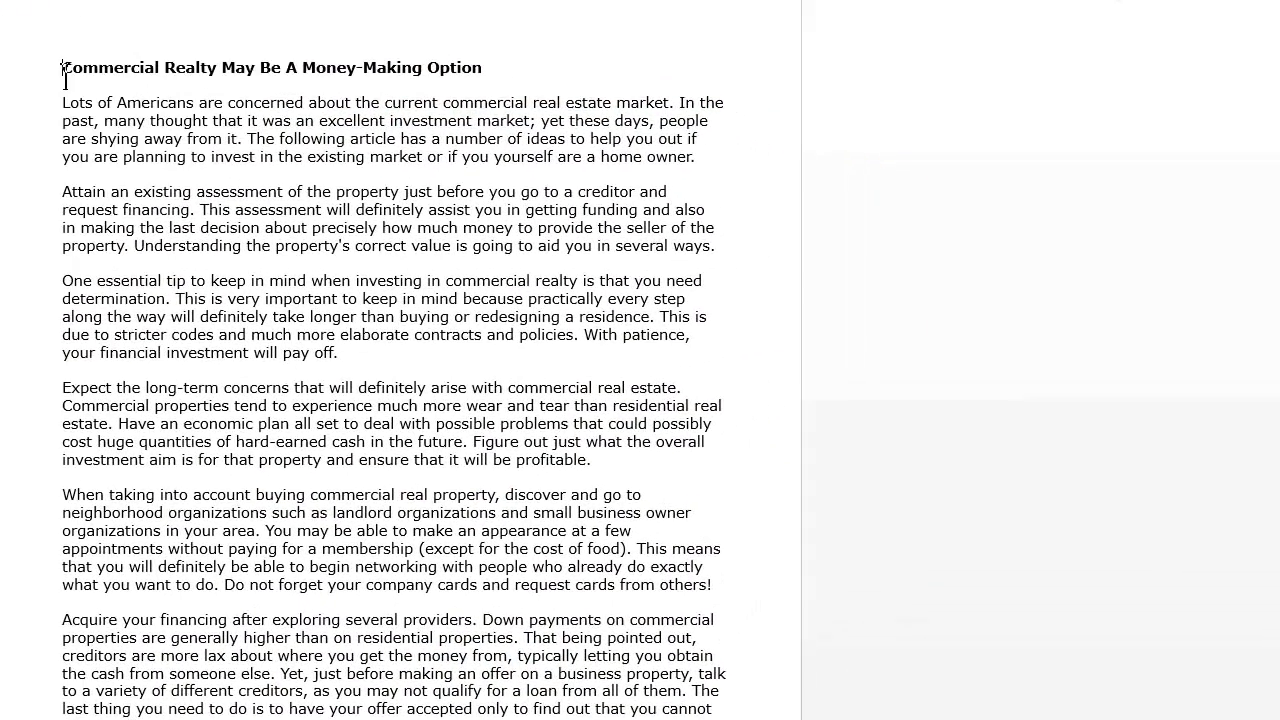
{"action": "left_click_drag", "start_coordinate": [370, 62], "coordinate": [487, 74]}
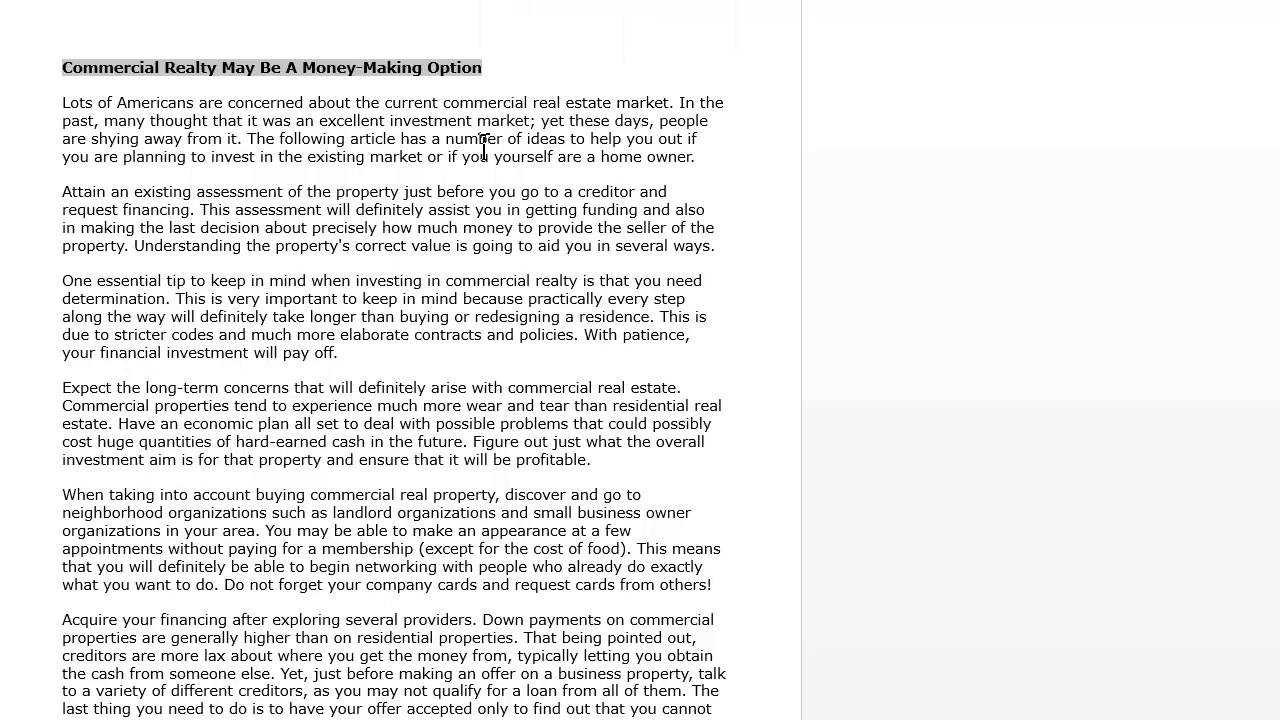
{"action": "scroll", "coordinate": [551, 126], "scroll_direction": "down", "scroll_amount": 5}
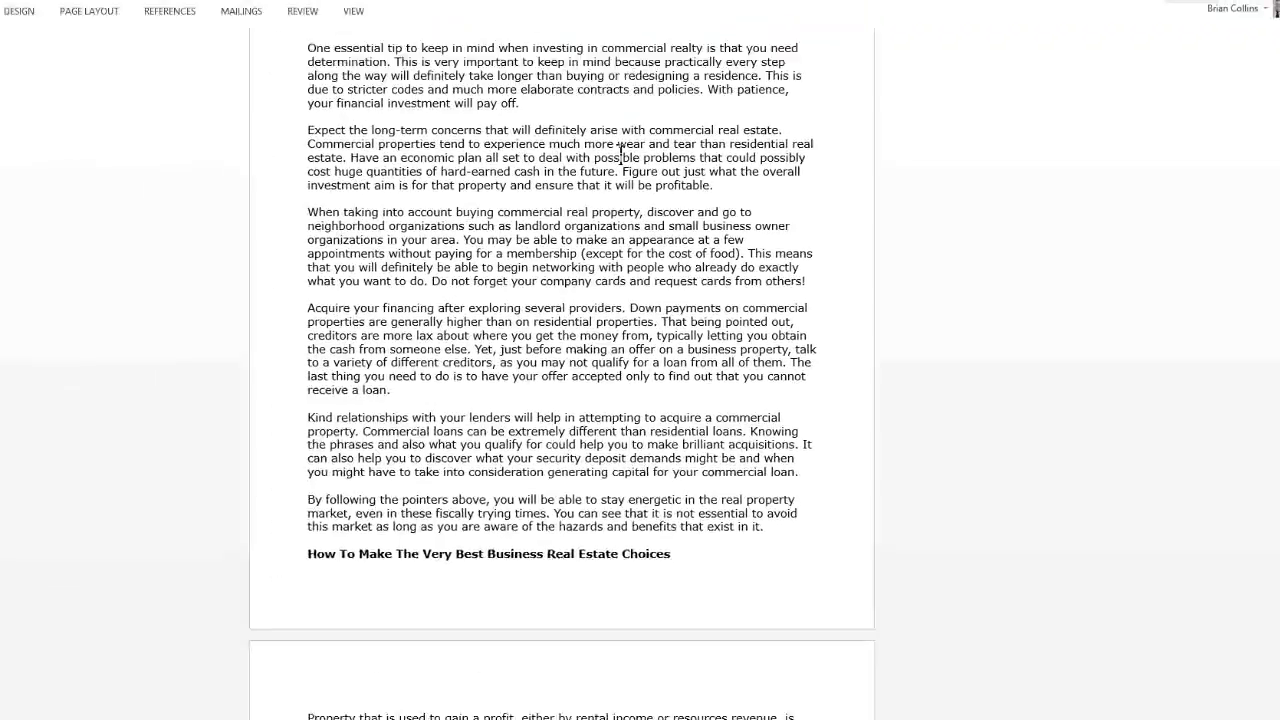
{"action": "scroll", "coordinate": [621, 152], "scroll_direction": "down", "scroll_amount": 3}
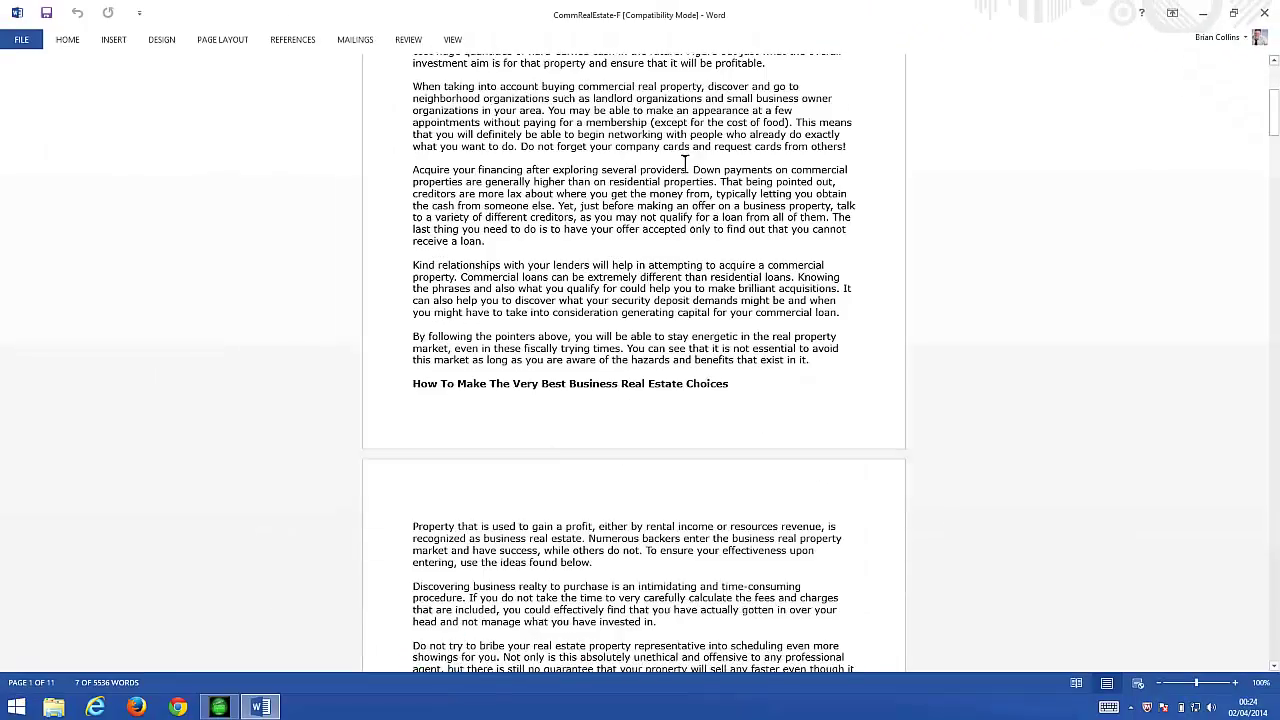
{"action": "scroll", "coordinate": [687, 160], "scroll_direction": "up", "scroll_amount": 5}
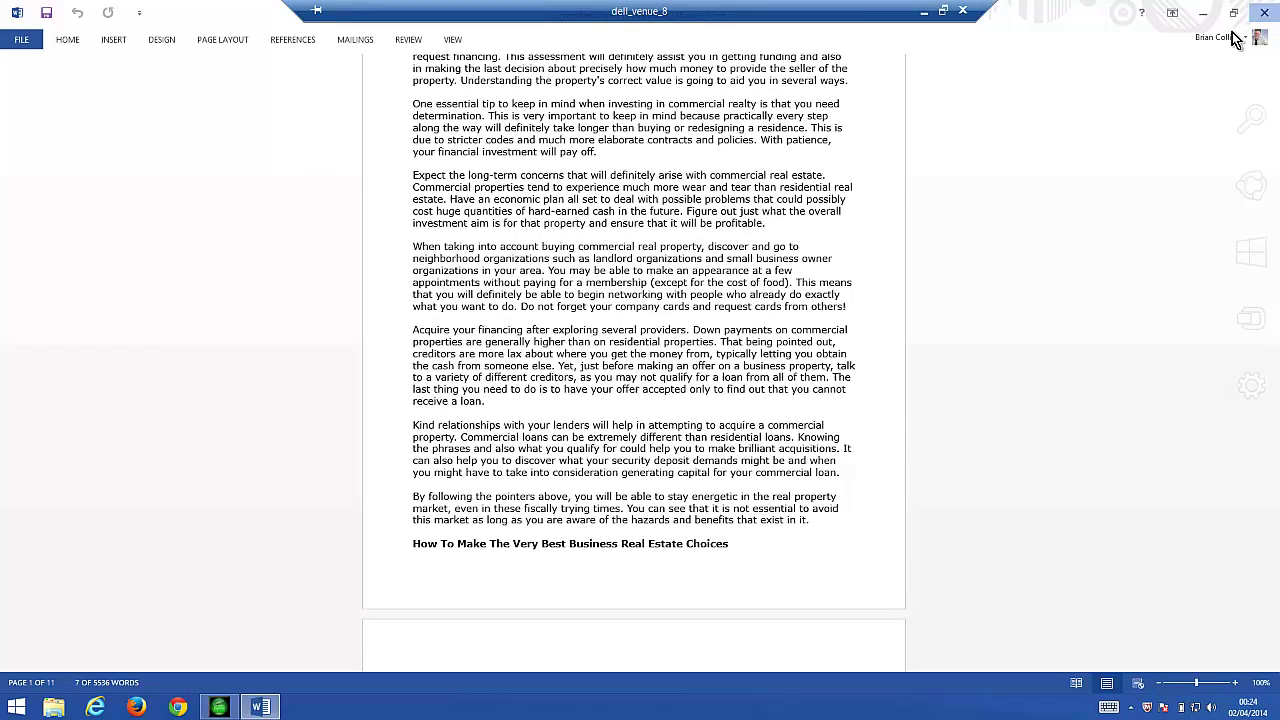
- Close Word and import the CommRealEstate-F Word document into Video Slide Creator as slides
{"action": "left_click", "coordinate": [1261, 12]}
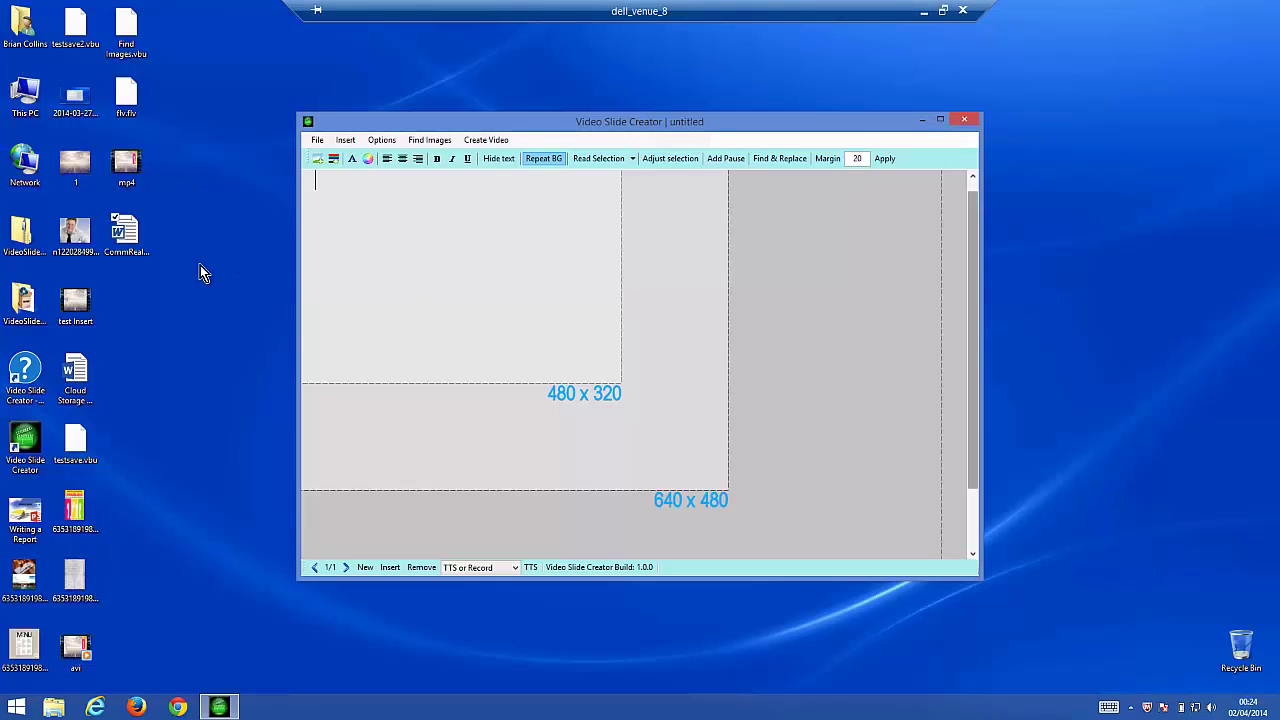
{"action": "left_click", "coordinate": [322, 145]}
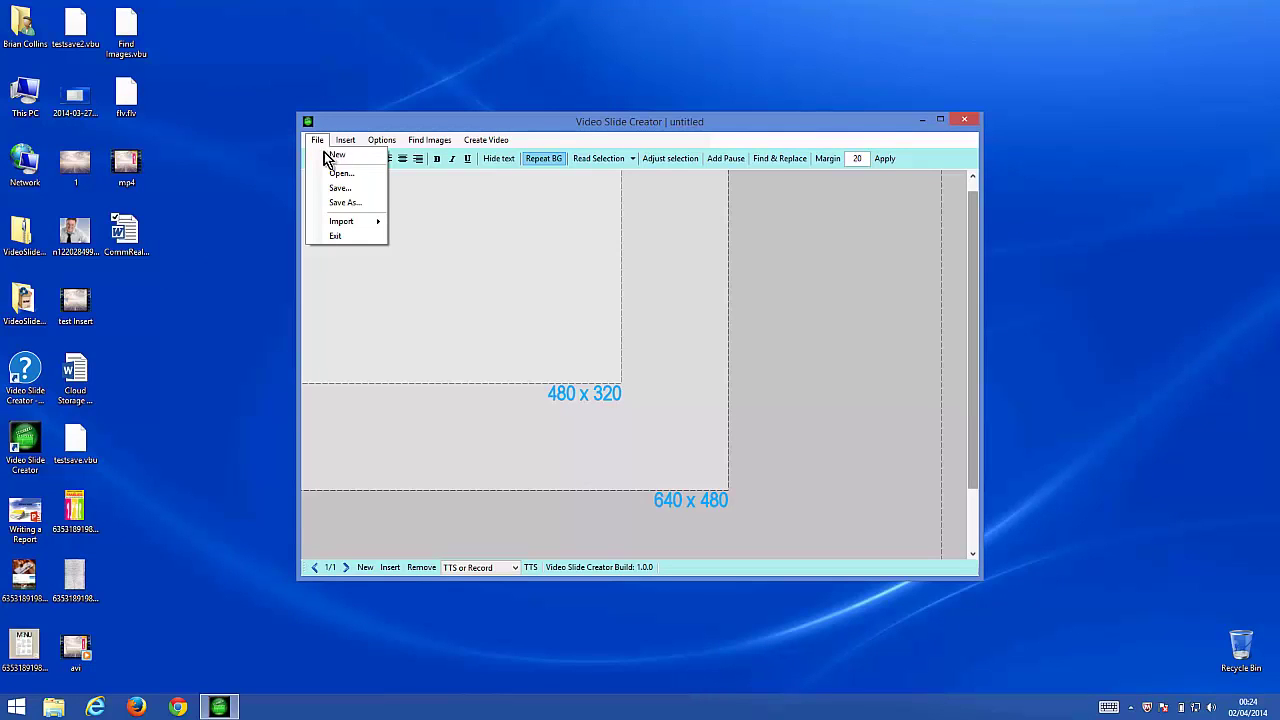
{"action": "mouse_move", "coordinate": [370, 226]}
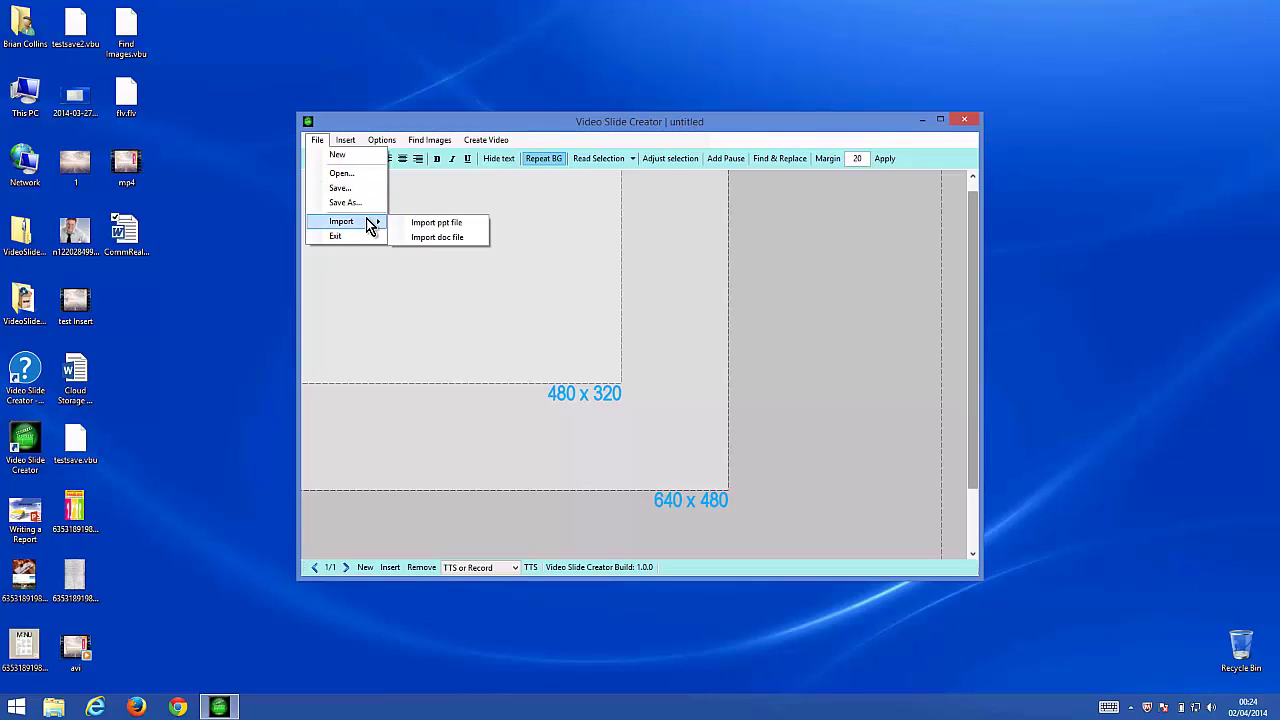
{"action": "left_click", "coordinate": [430, 237]}
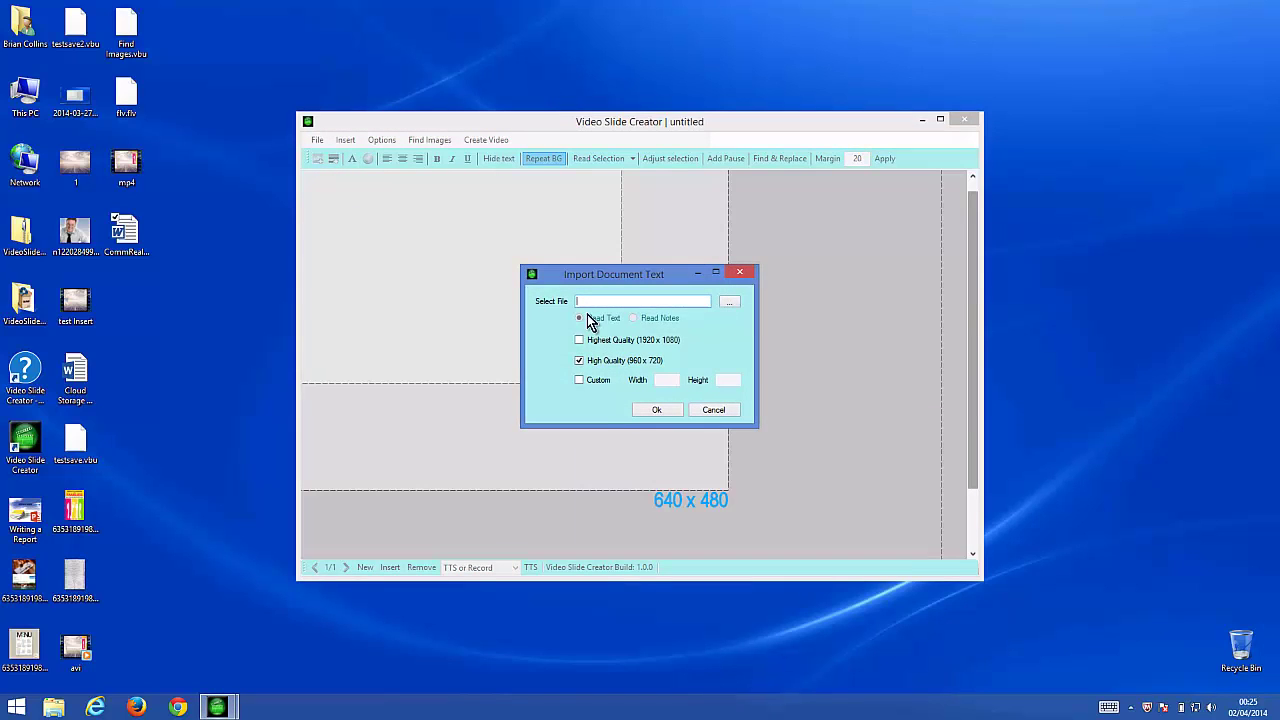
{"action": "left_click", "coordinate": [729, 301]}
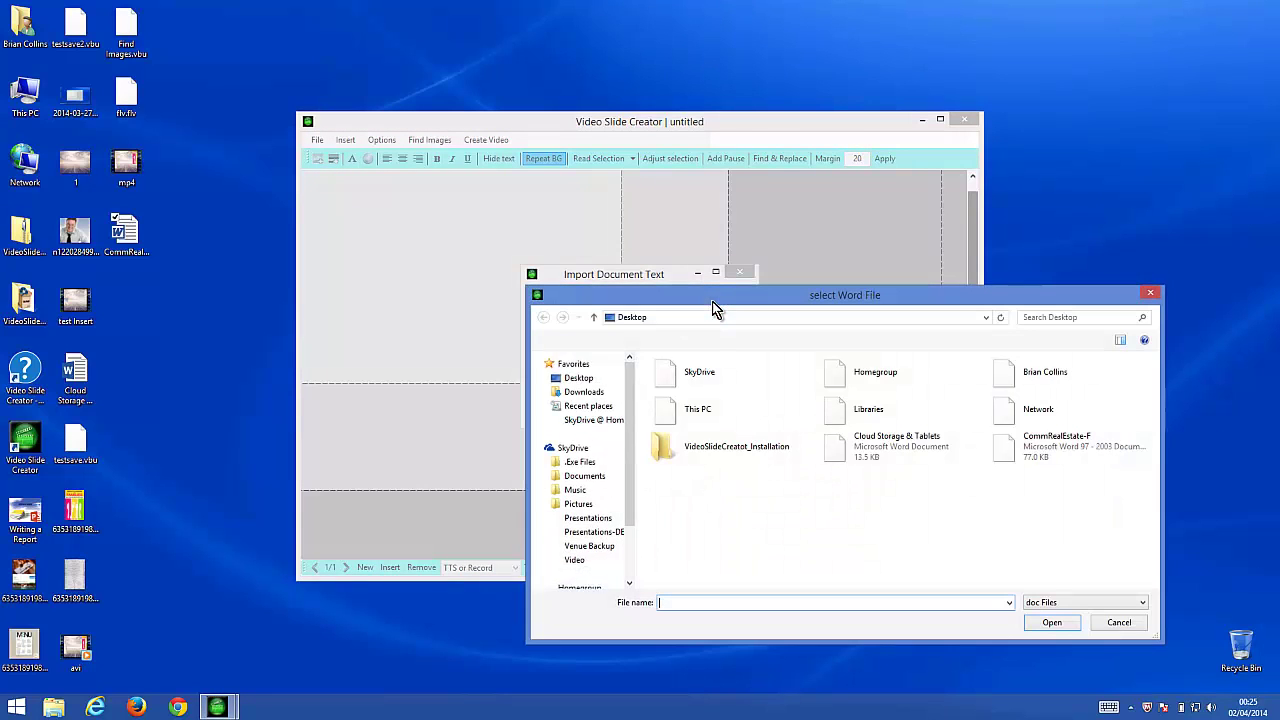
{"action": "double_click", "coordinate": [1020, 443]}
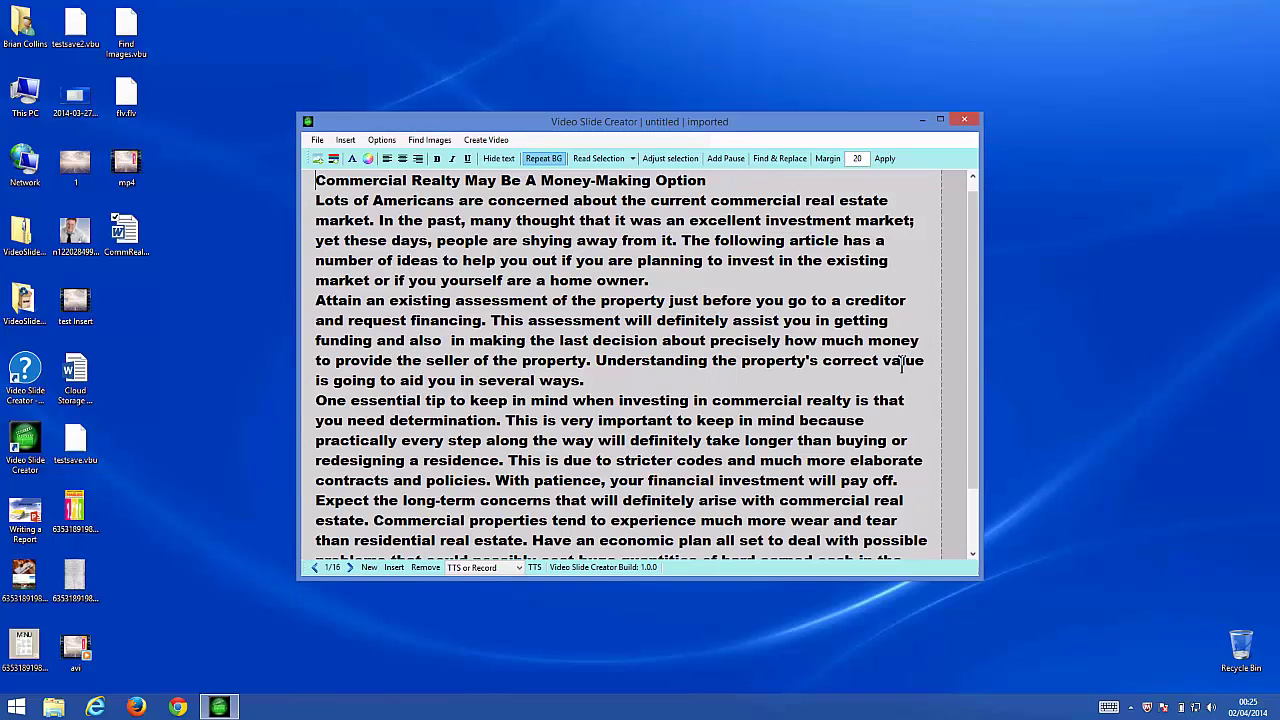
- Insert a pause right after the 'Commercial Realty May Be A Money-Making Option' heading
{"action": "left_click", "coordinate": [740, 183]}
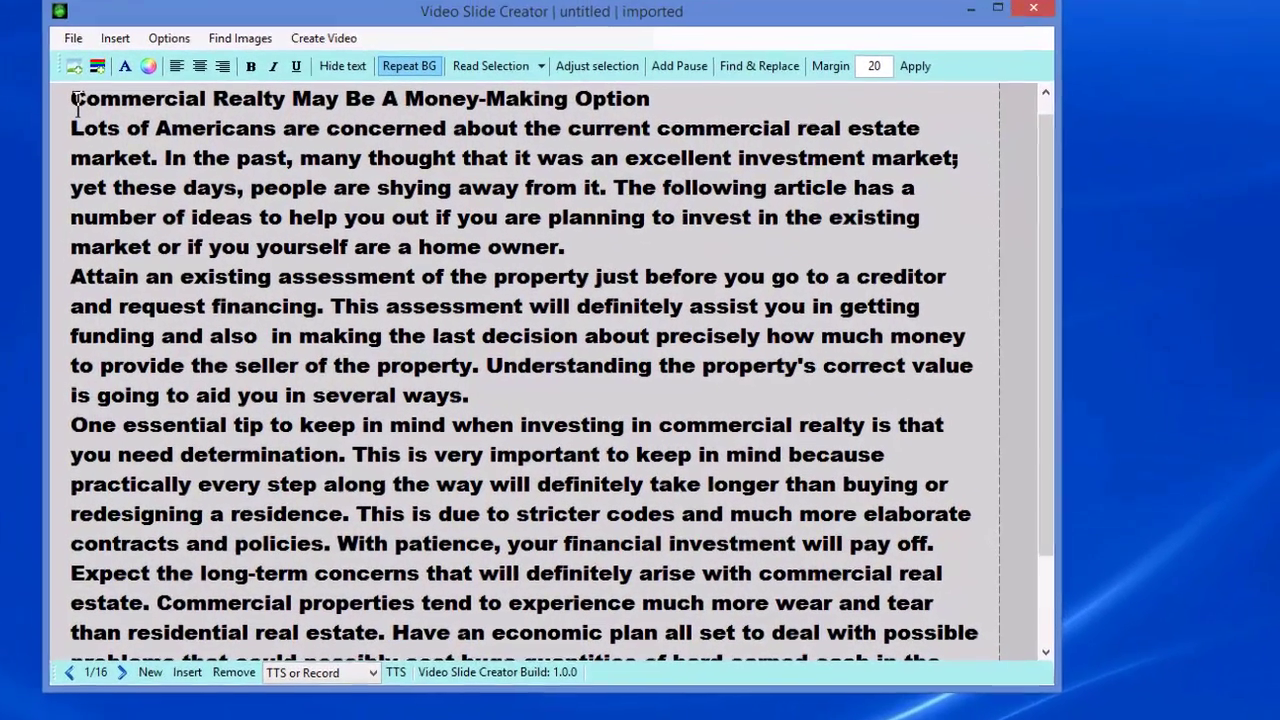
{"action": "left_click_drag", "start_coordinate": [77, 100], "coordinate": [655, 98]}
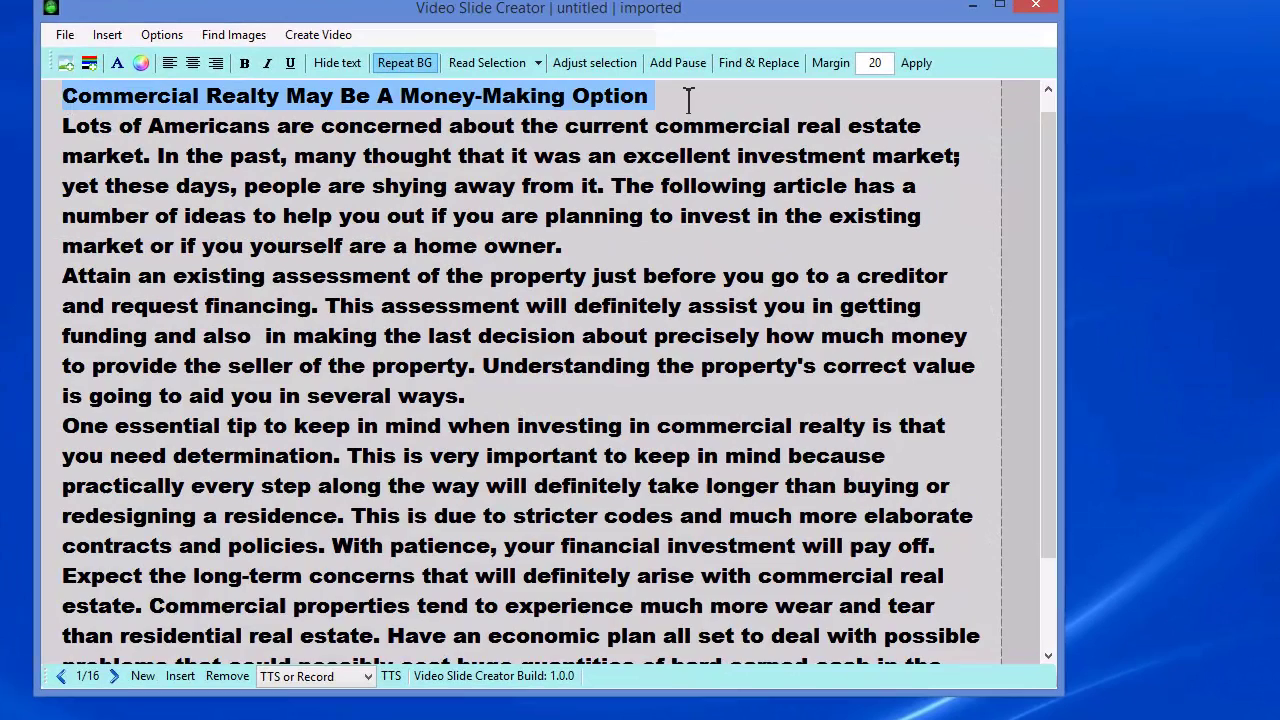
{"action": "left_click", "coordinate": [689, 100]}
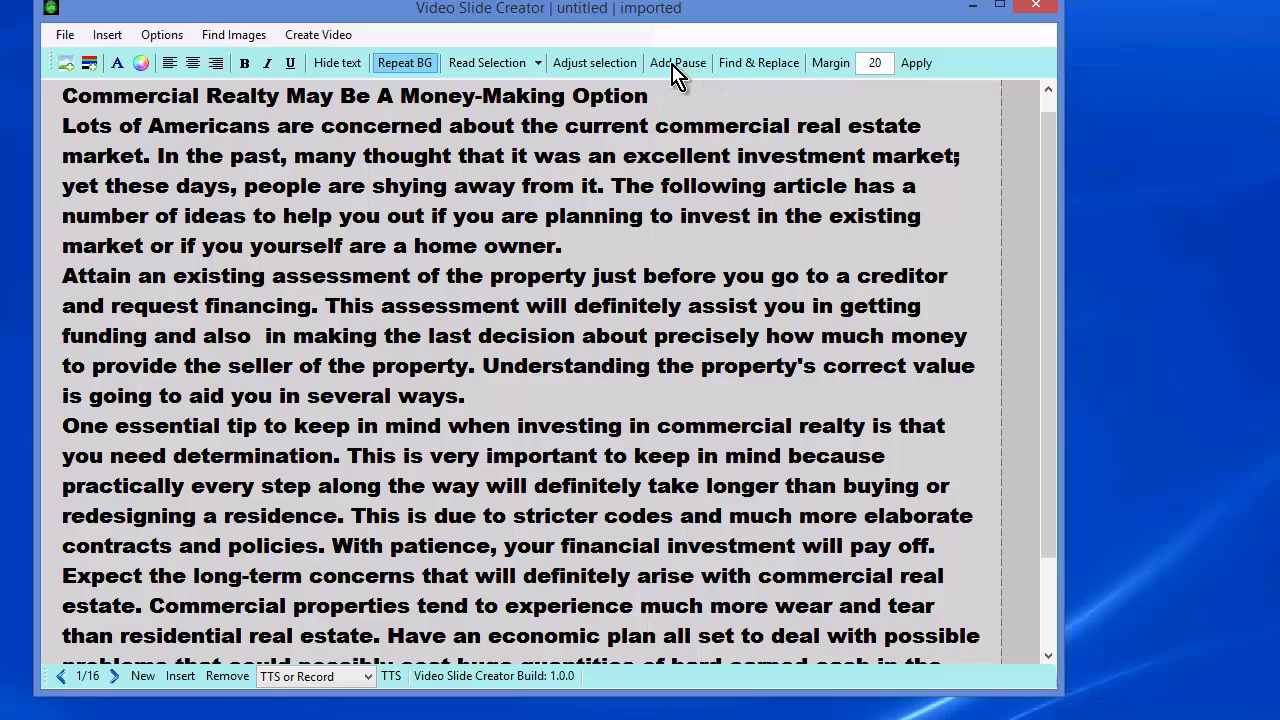
{"action": "left_click", "coordinate": [675, 63]}
- Add blank lines before the Lots, Attain, One essential and Expect paragraphs on slide 1
{"action": "left_click", "coordinate": [64, 128]}
{"action": "key", "text": "Return"}
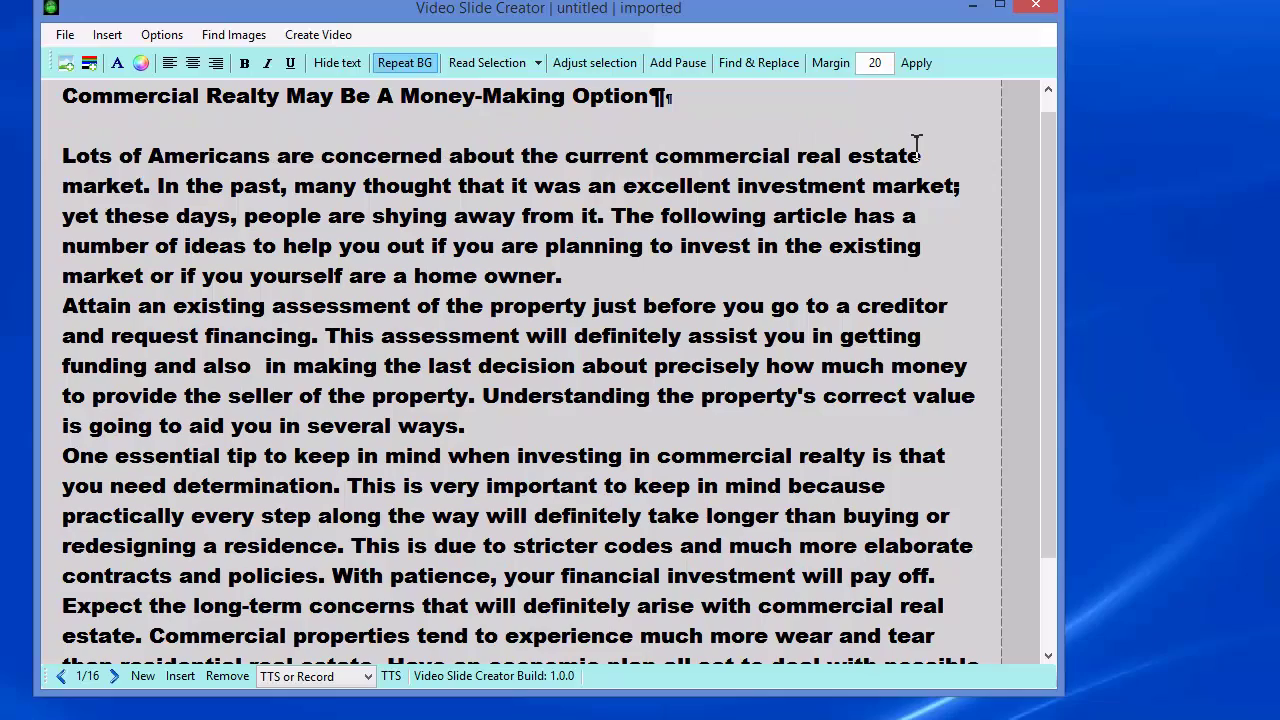
{"action": "key", "text": "Return"}
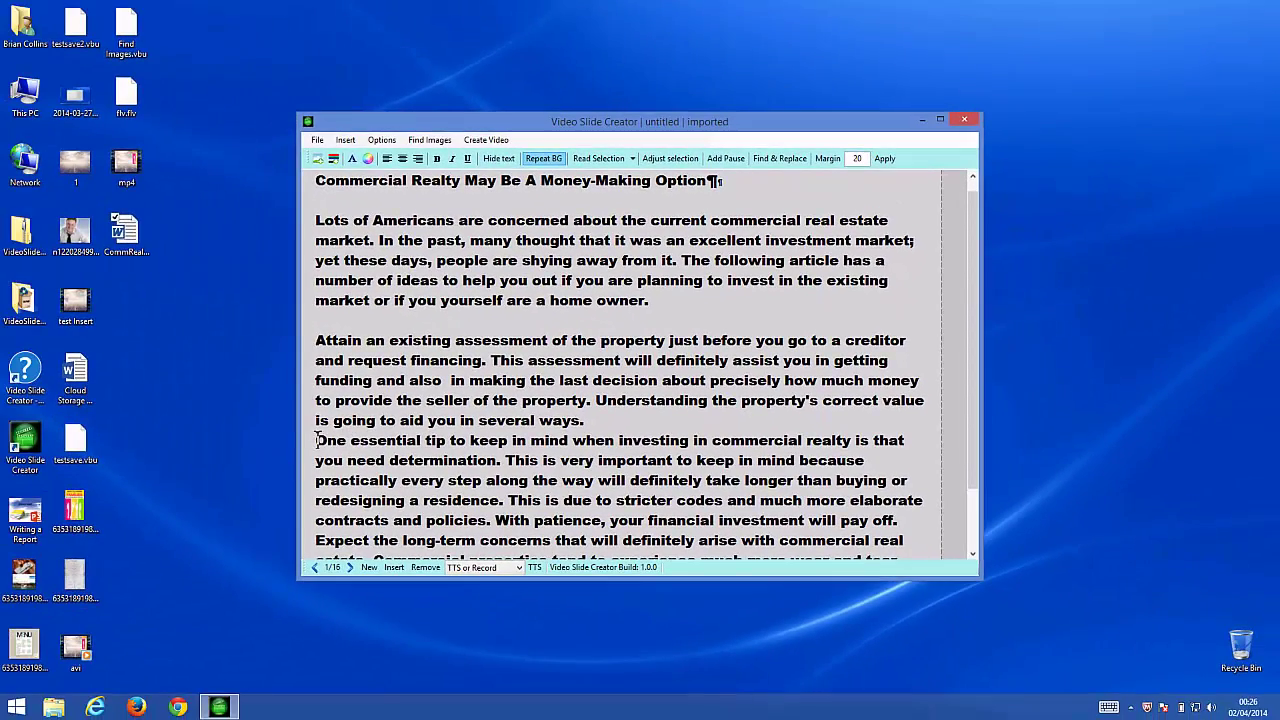
{"action": "left_click", "coordinate": [627, 427]}
{"action": "key", "text": "Return"}
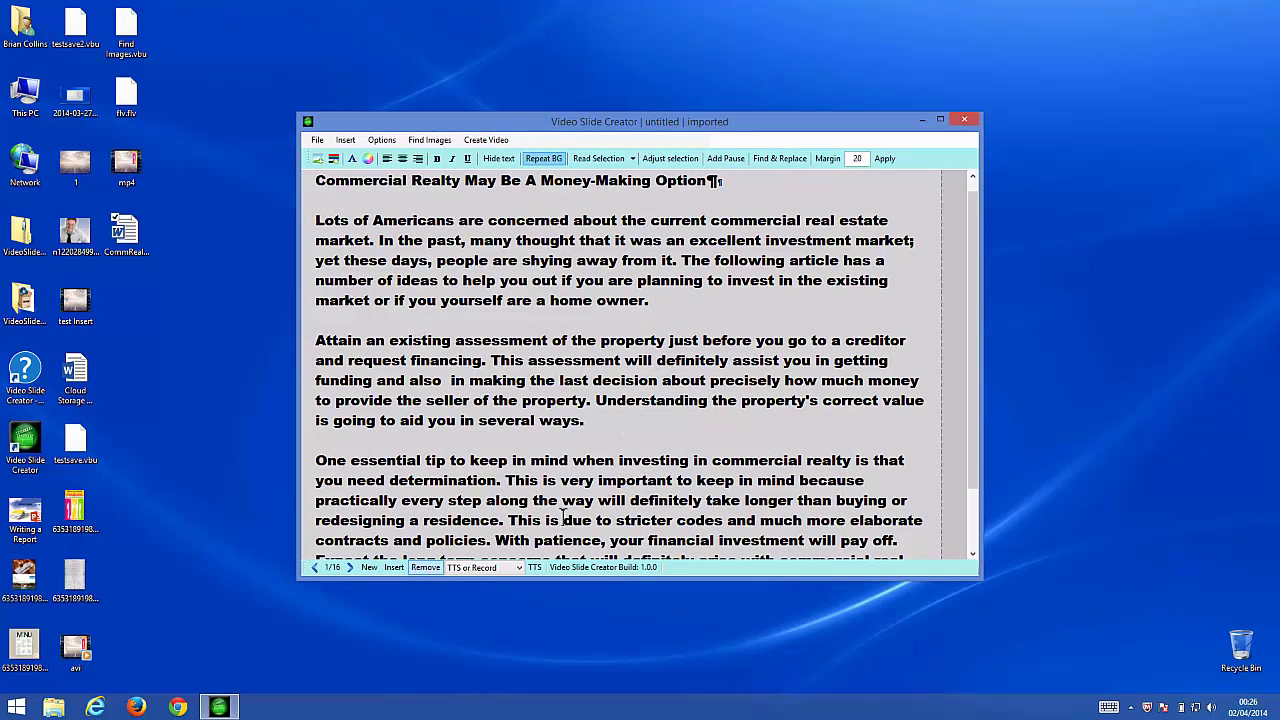
{"action": "left_click", "coordinate": [974, 532]}
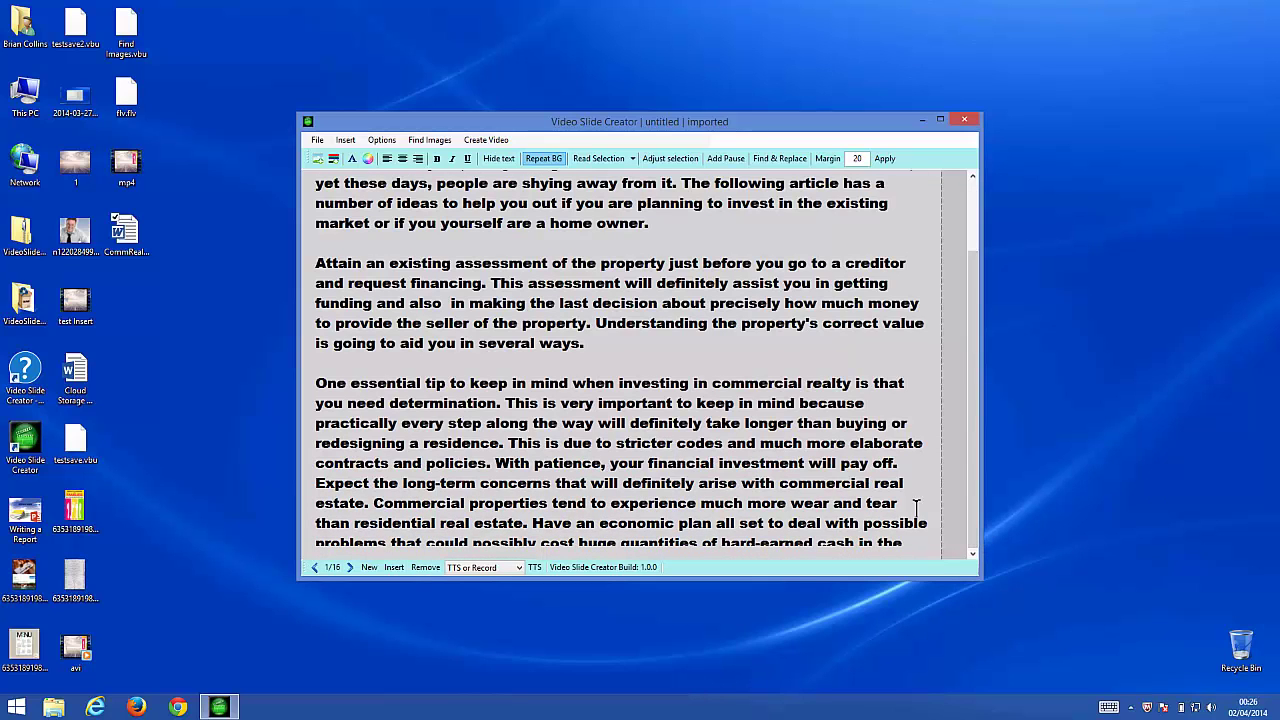
{"action": "key", "text": "Return"}
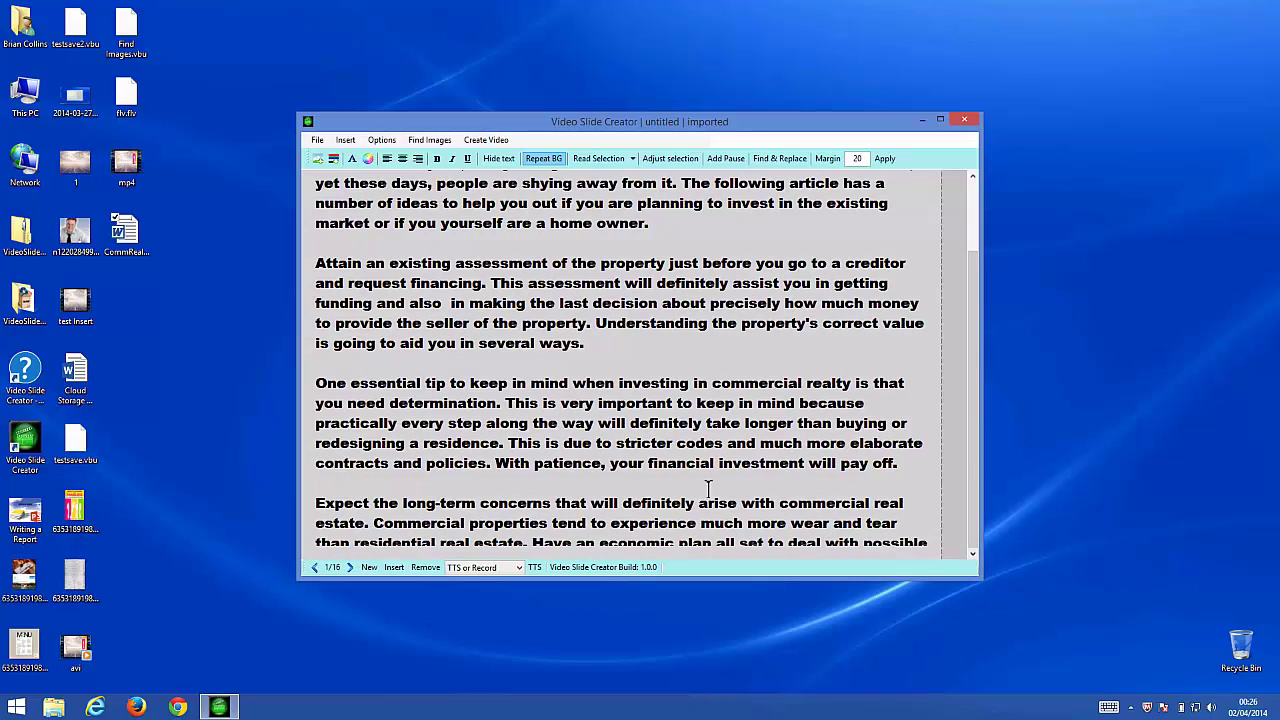
{"action": "left_click", "coordinate": [977, 204]}
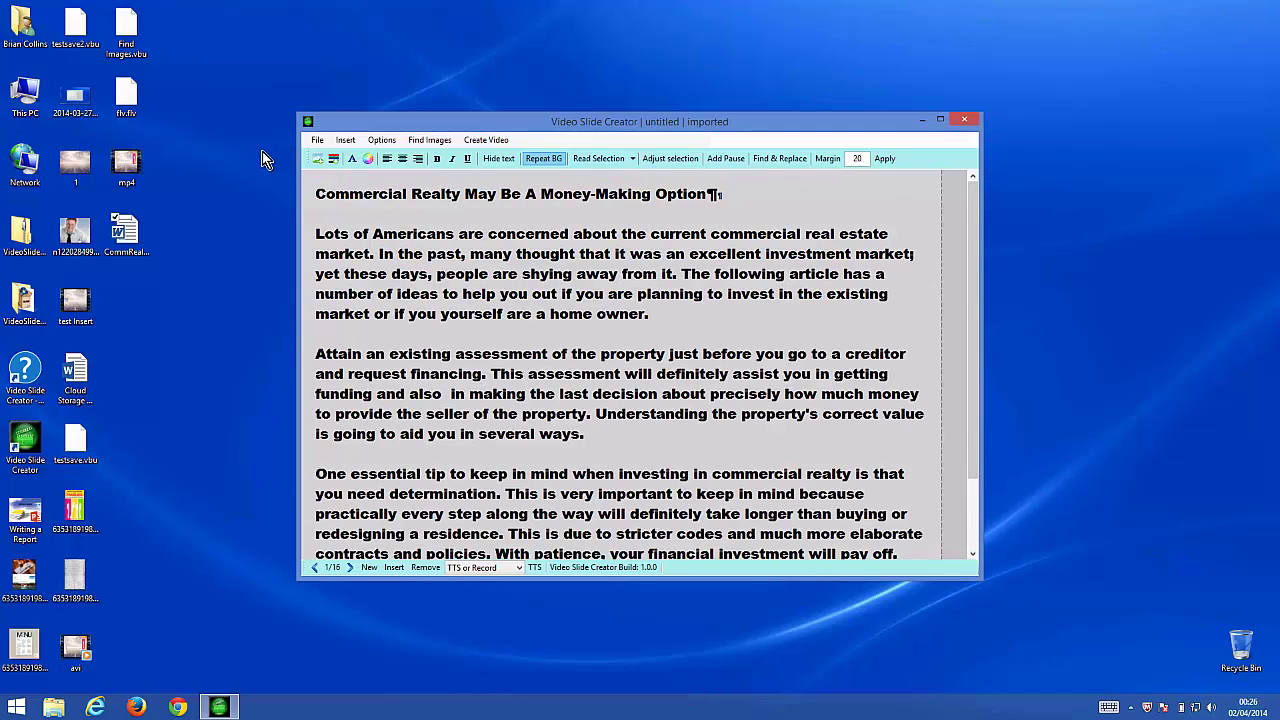
- Have the heading and first paragraph read aloud in the Microsoft Zira Desktop - Female voice
{"action": "left_click_drag", "start_coordinate": [316, 193], "coordinate": [650, 311]}
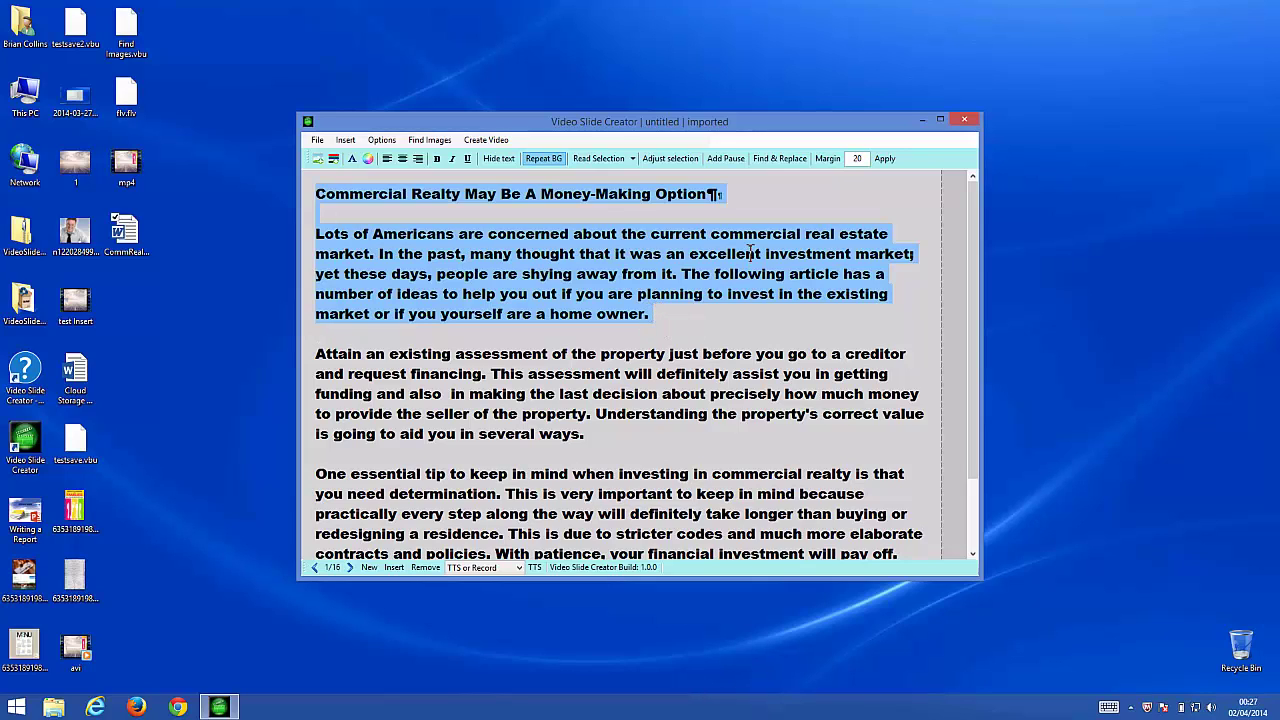
{"action": "left_click", "coordinate": [632, 160]}
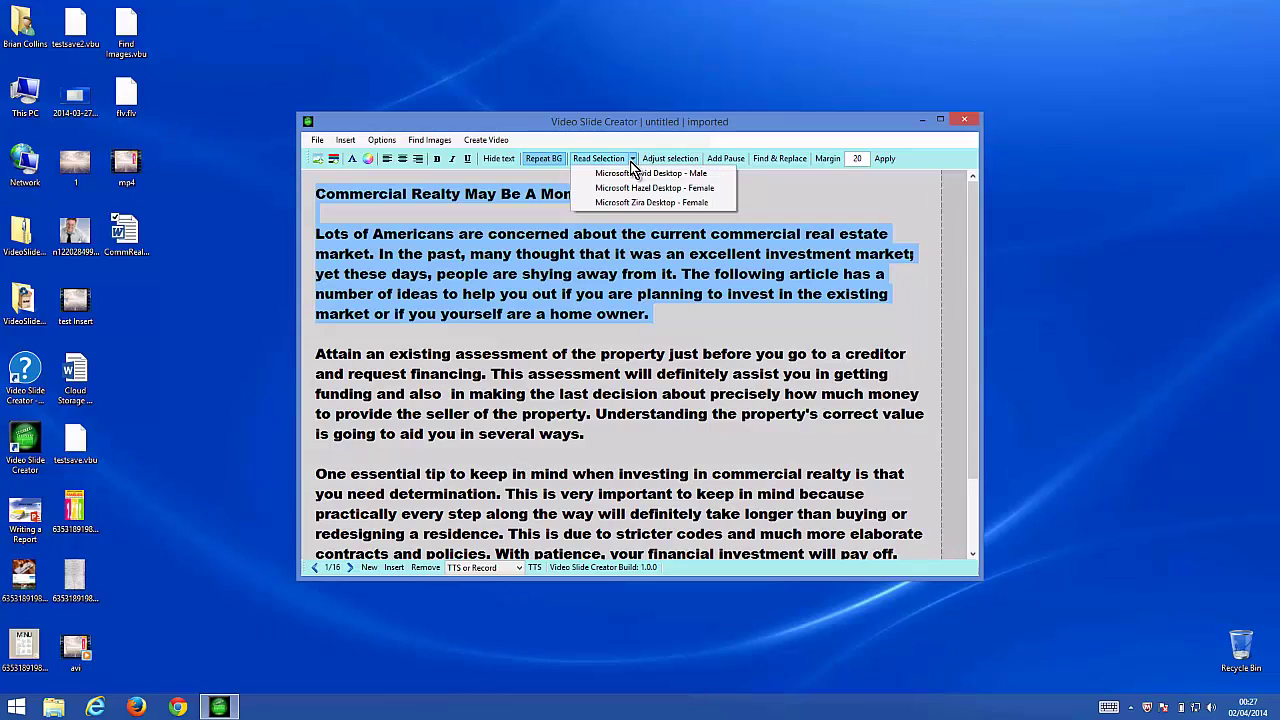
{"action": "left_click", "coordinate": [669, 201]}
- Replay the selected heading and paragraph in the Microsoft David Desktop - Male voice
{"action": "left_click", "coordinate": [633, 159]}
{"action": "left_click", "coordinate": [633, 159]}
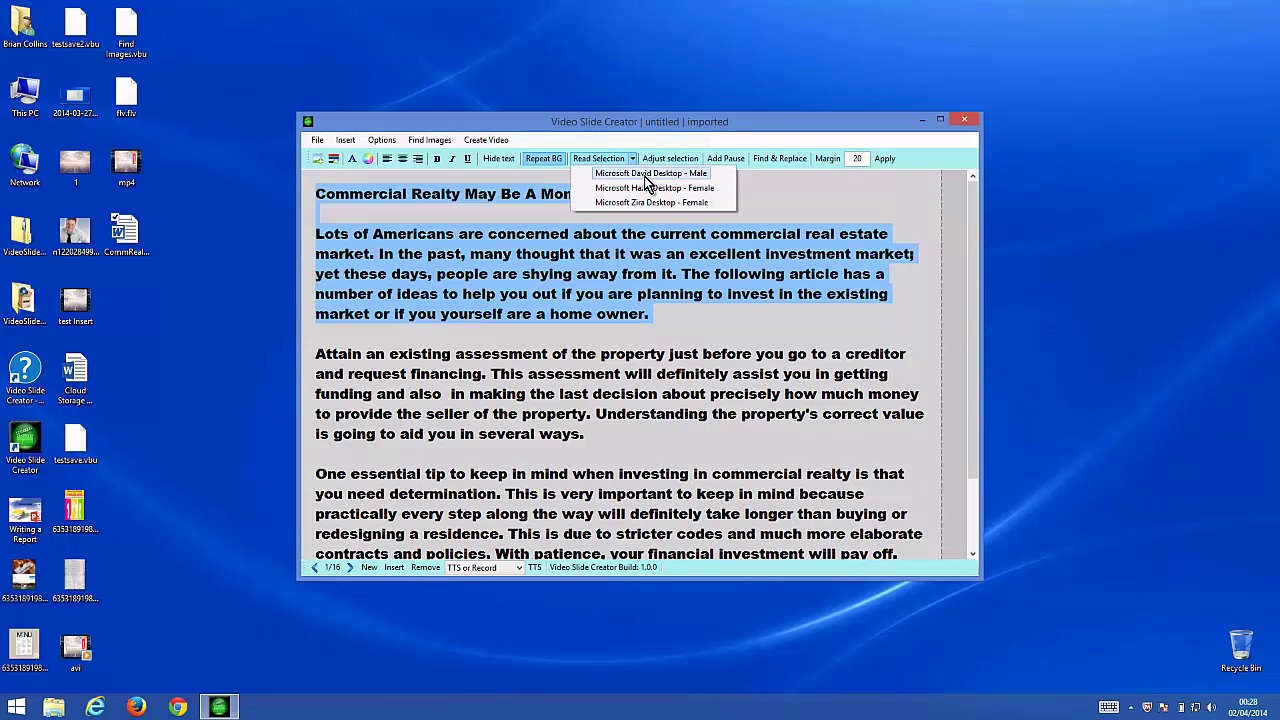
{"action": "left_click", "coordinate": [646, 174]}
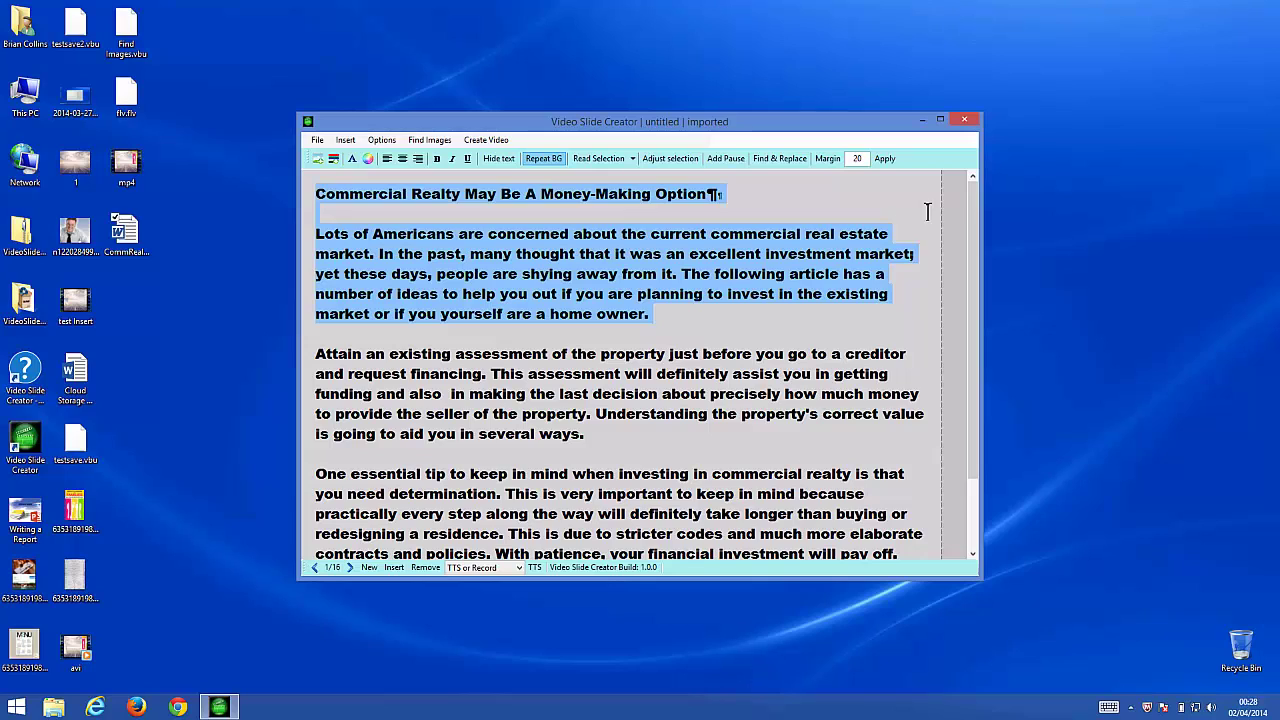
- Hear the selection in the Hazel voice, then clear the text selection on slide 1
{"action": "left_click", "coordinate": [633, 158]}
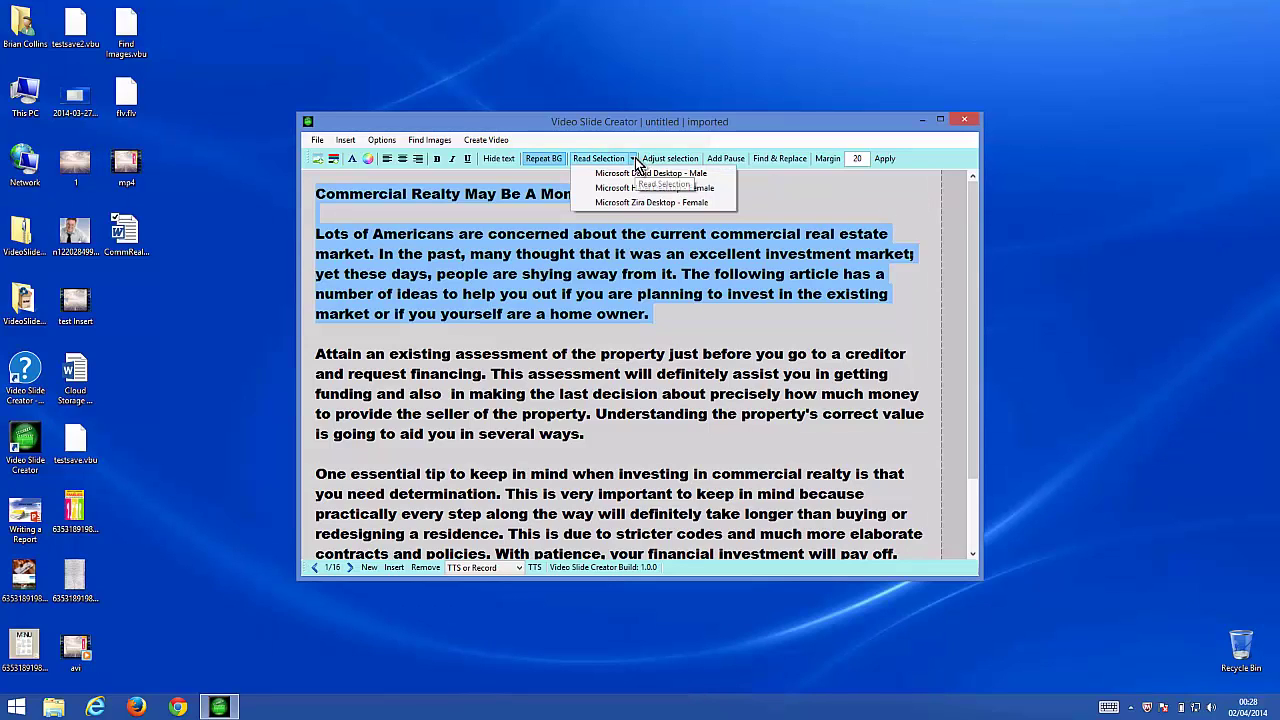
{"action": "left_click", "coordinate": [695, 188]}
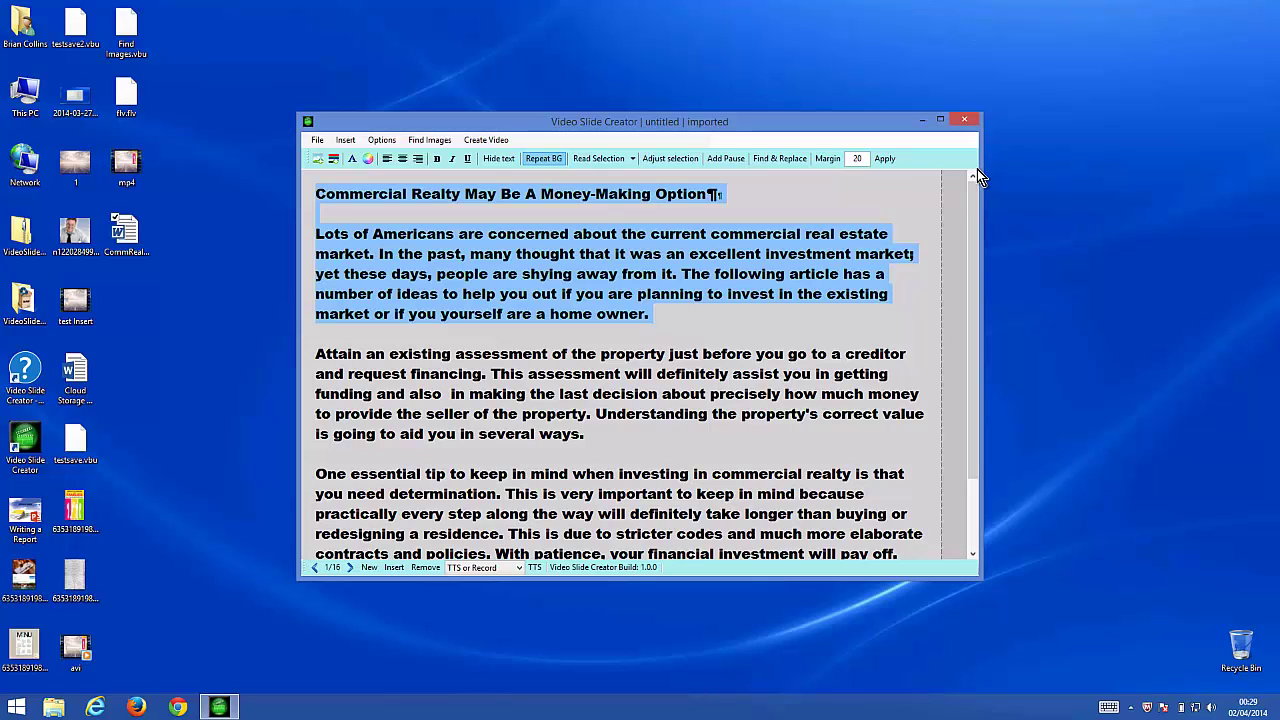
{"action": "left_click", "coordinate": [833, 207]}
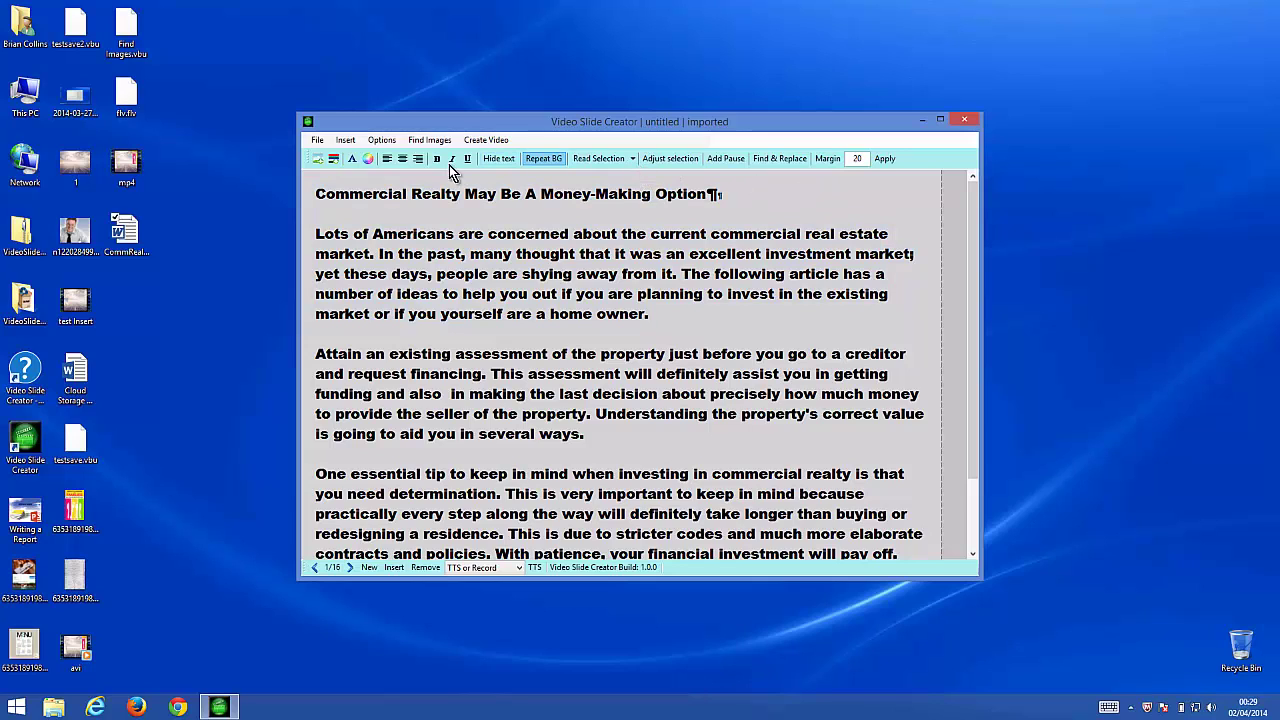
- Set JPG image '1', clouds over a wooden deck, as the slide's background image
{"action": "left_click", "coordinate": [346, 140]}
{"action": "left_click", "coordinate": [365, 156]}
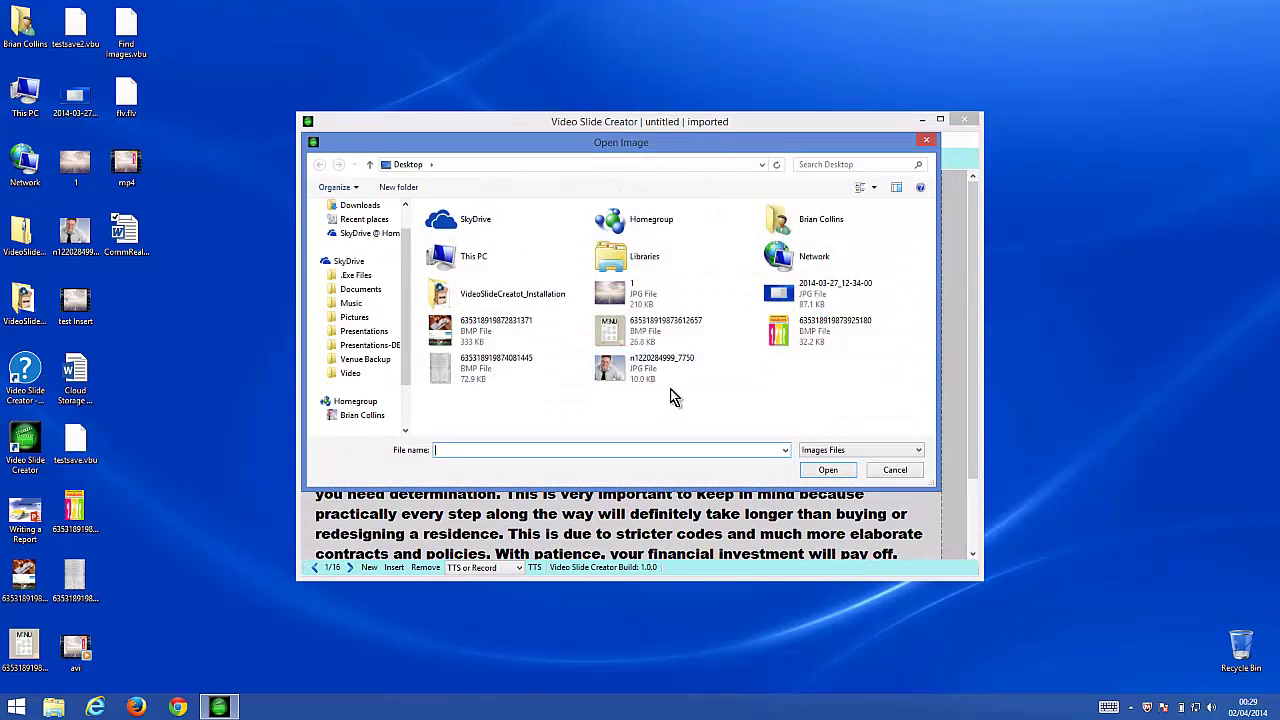
{"action": "left_click", "coordinate": [640, 297]}
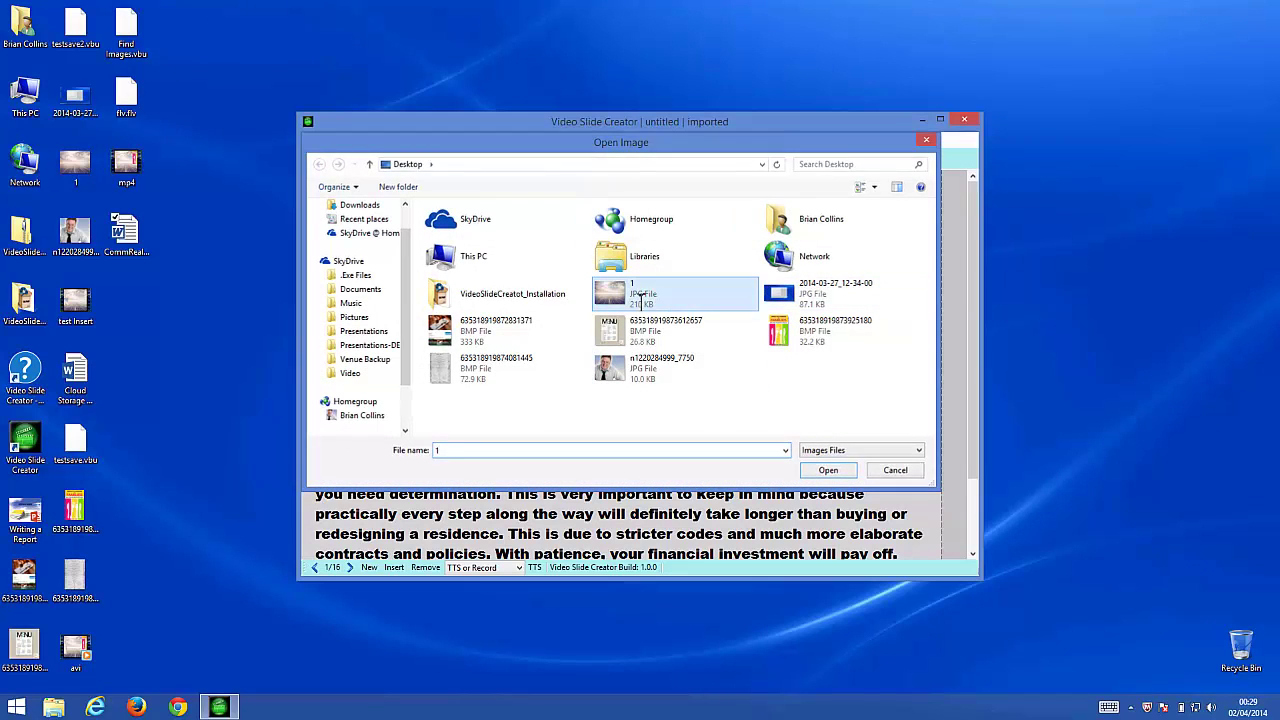
{"action": "double_click", "coordinate": [640, 297]}
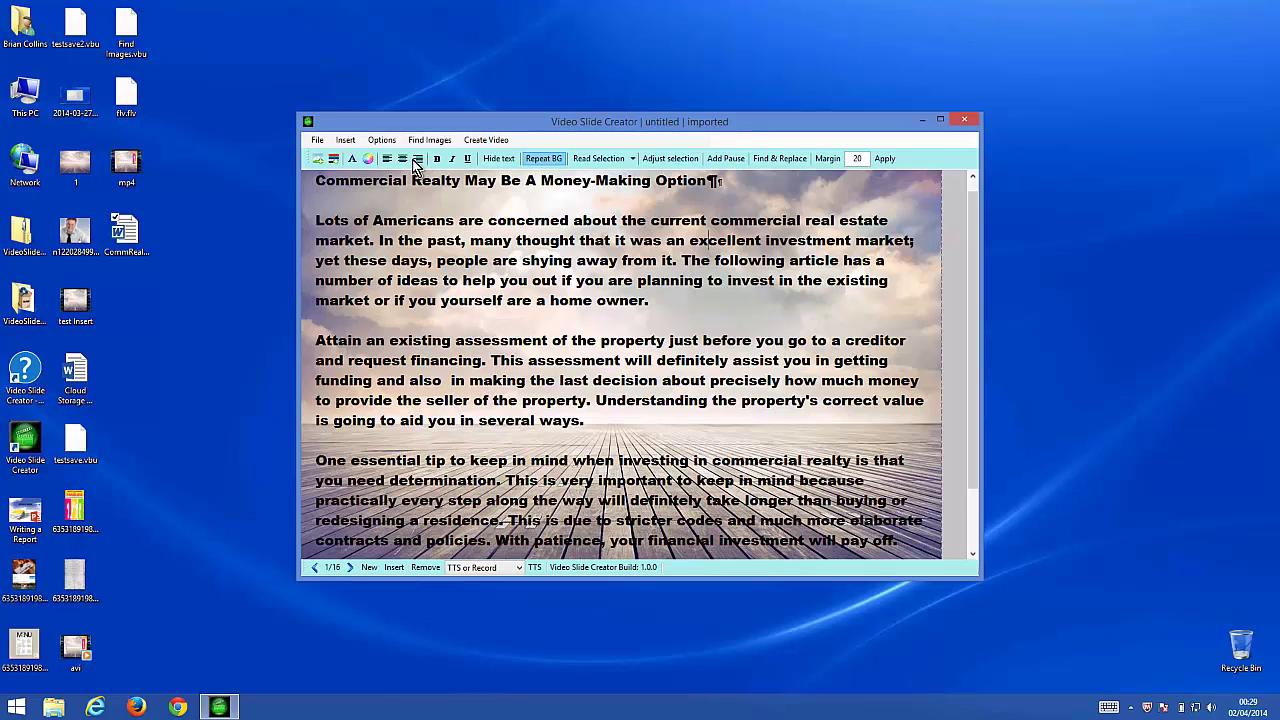
{"action": "left_click", "coordinate": [349, 140]}
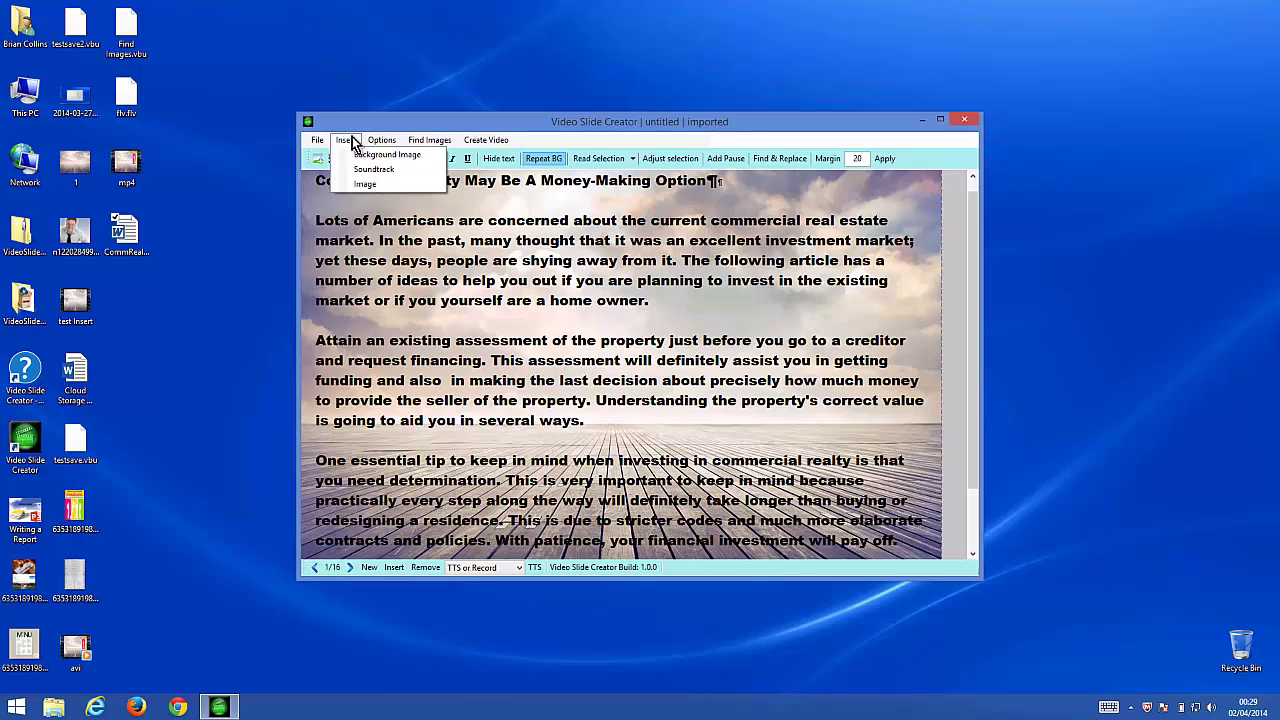
- Search Google images for 'realty' with results set to save to a folder
{"action": "left_click", "coordinate": [446, 142]}
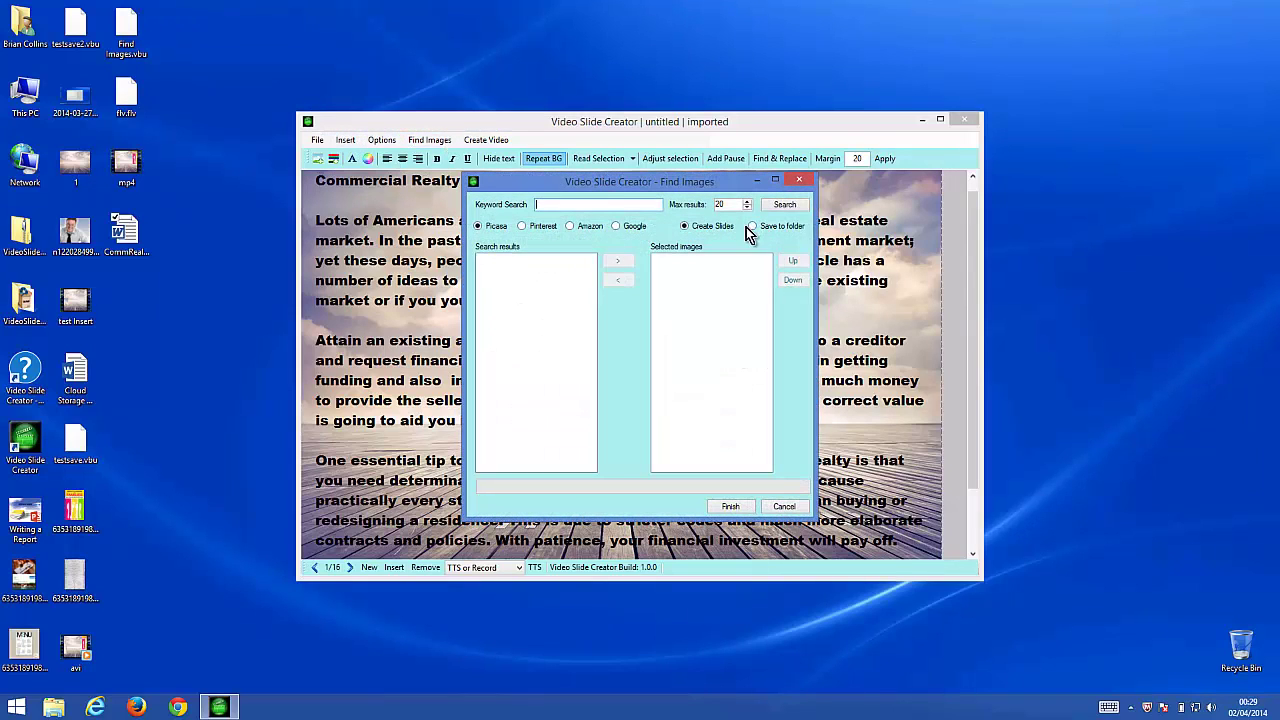
{"action": "left_click", "coordinate": [620, 227]}
{"action": "left_click", "coordinate": [597, 206]}
{"action": "type", "text": "realty"}
{"action": "left_click", "coordinate": [766, 228]}
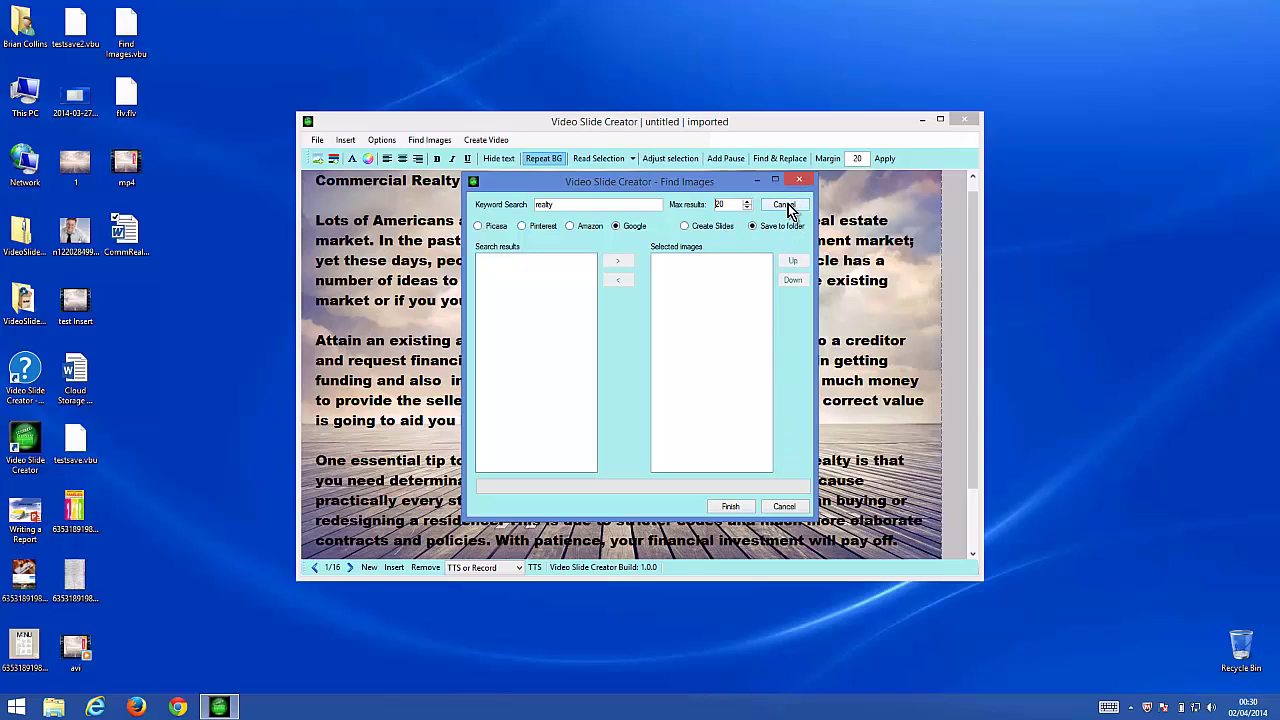
{"action": "left_click", "coordinate": [788, 207]}
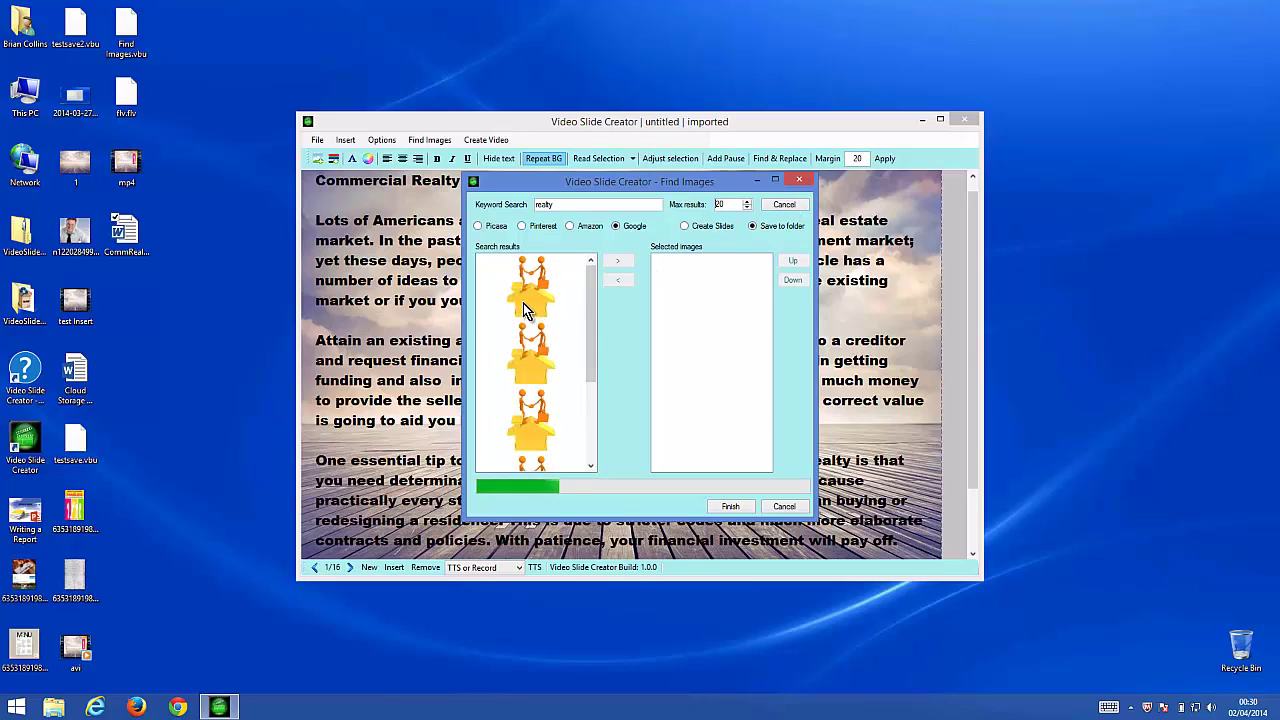
- Save the first result, a cartoon house with two figures shaking hands, to the Desktop
{"action": "left_click", "coordinate": [538, 300]}
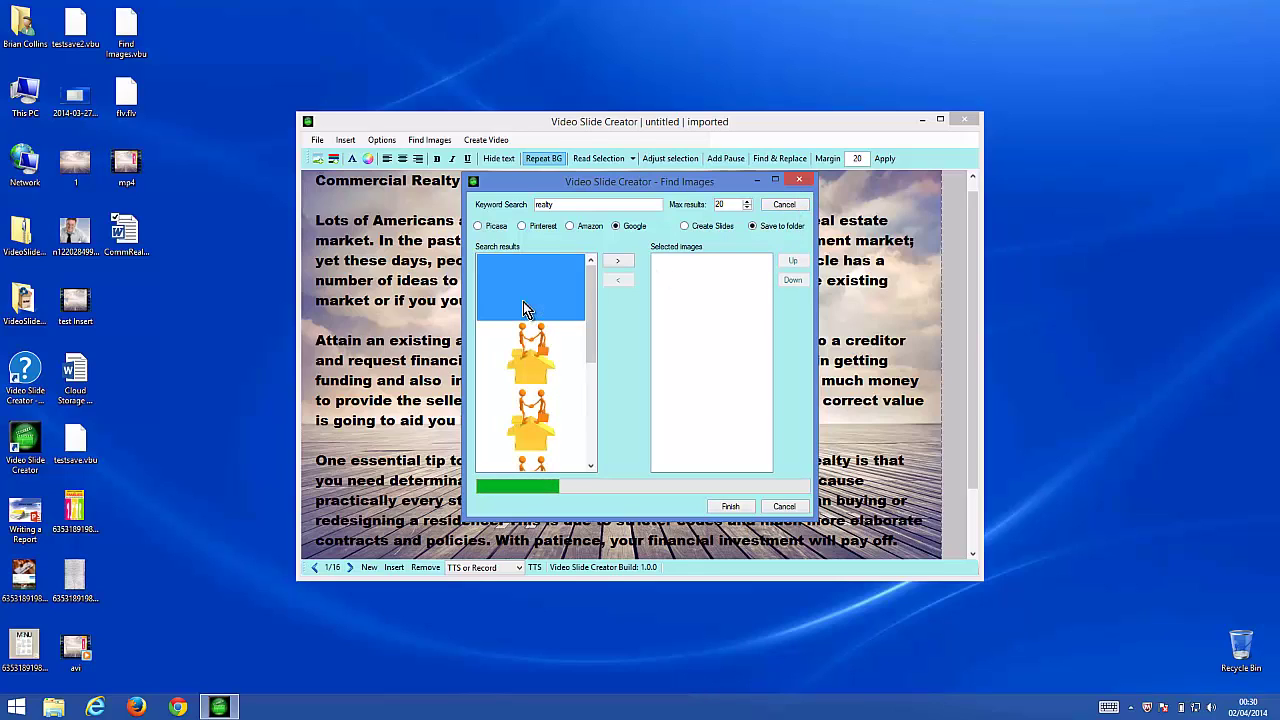
{"action": "left_click", "coordinate": [614, 264]}
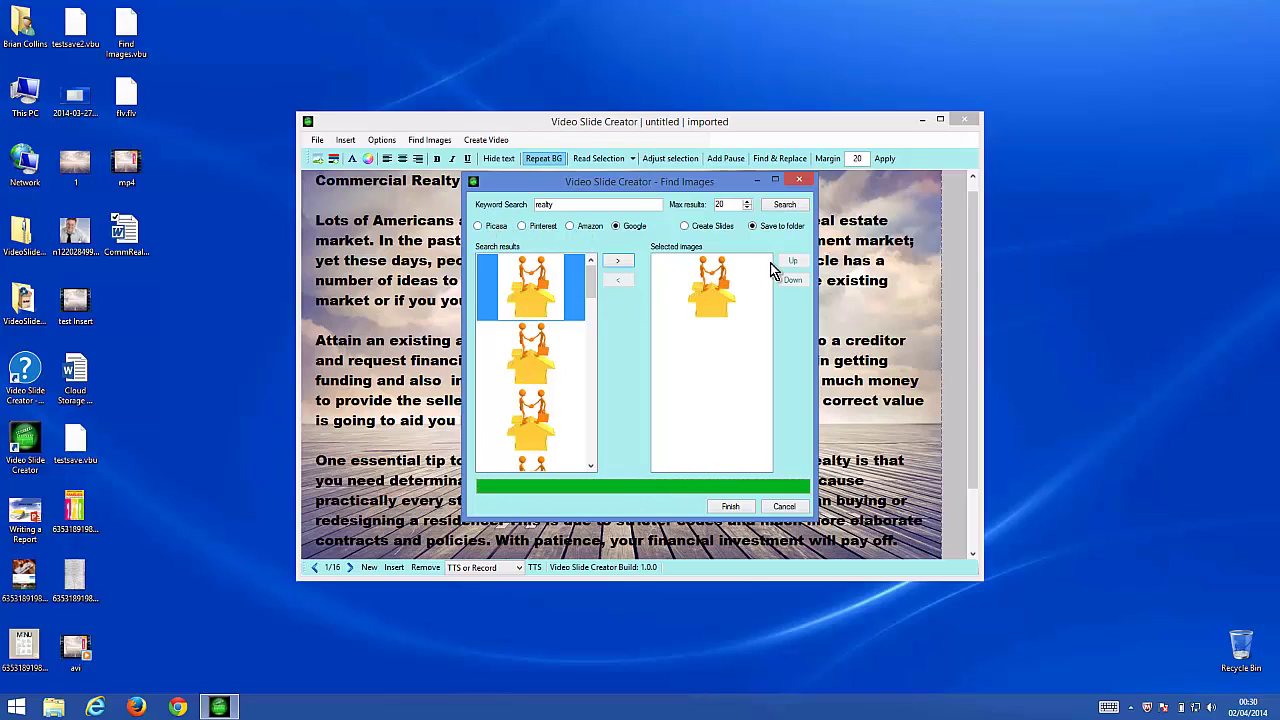
{"action": "left_click", "coordinate": [730, 508]}
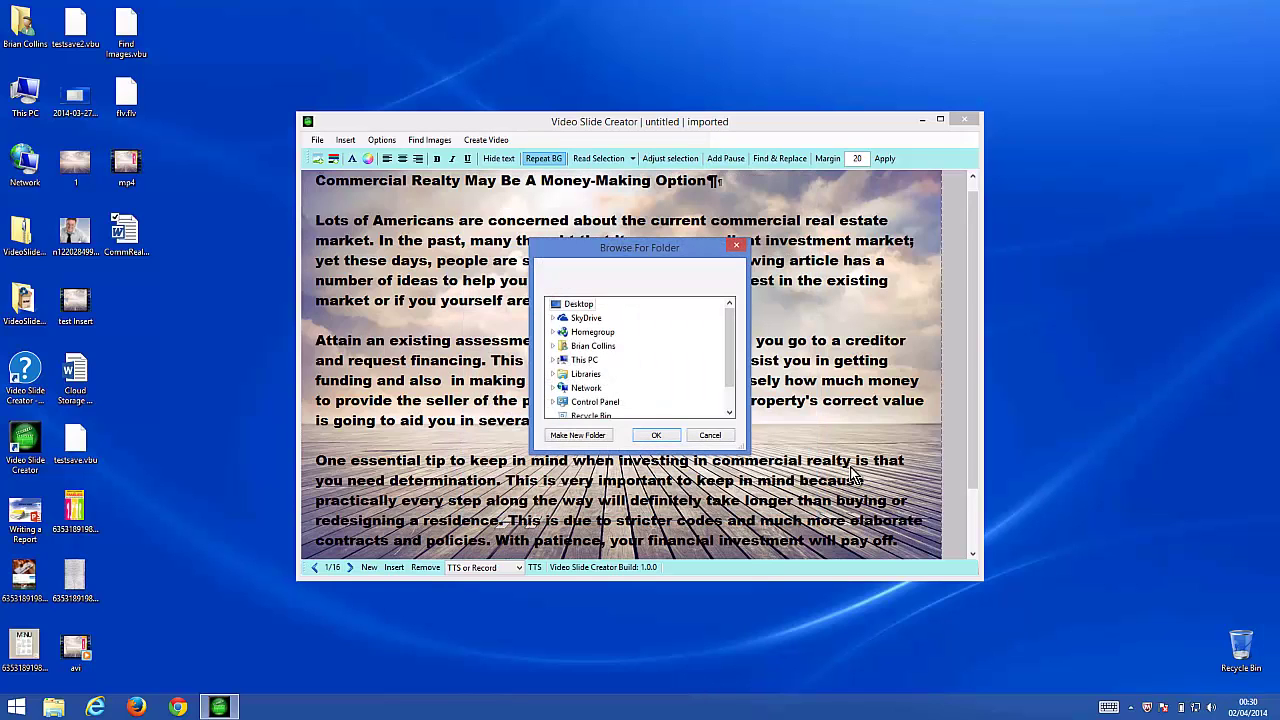
{"action": "left_click", "coordinate": [578, 304]}
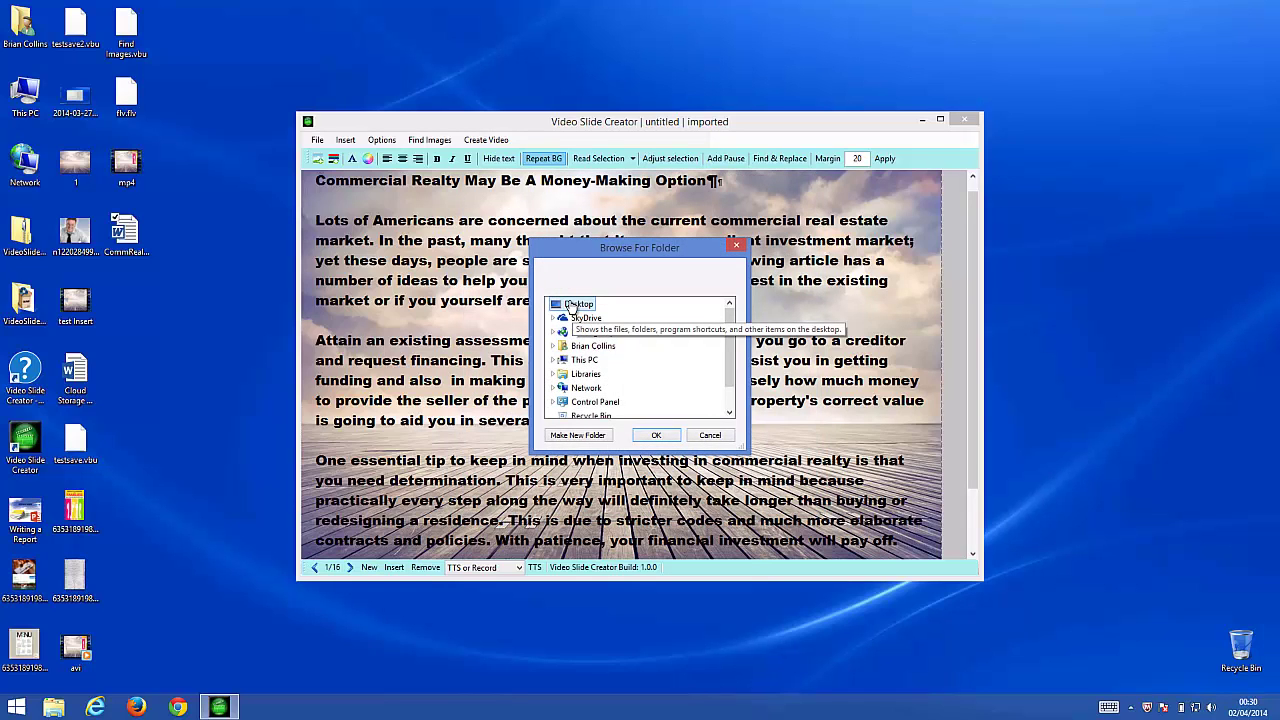
{"action": "left_click", "coordinate": [655, 435]}
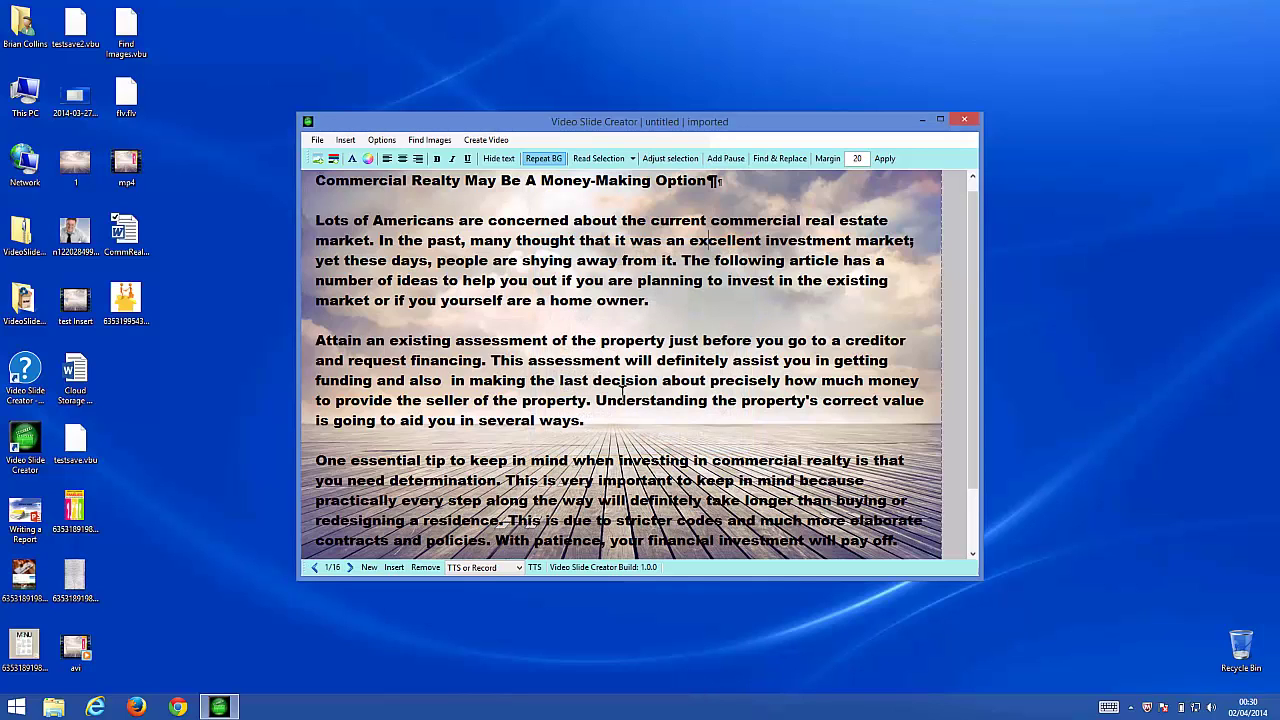
{"action": "left_click", "coordinate": [344, 140]}
{"action": "left_click", "coordinate": [344, 139]}
{"action": "left_click", "coordinate": [344, 139]}
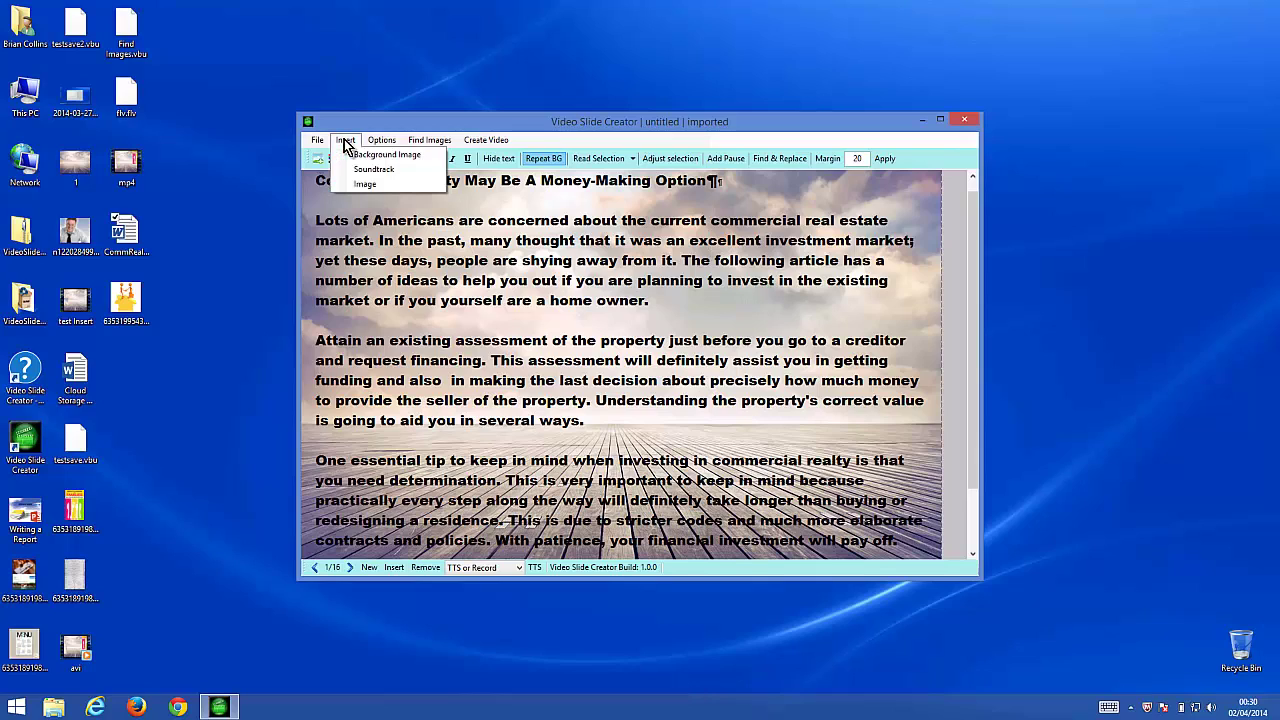
- Add CantHoldBack60 from Music\10trackstogiveaway as the soundtrack at volume 32
{"action": "left_click", "coordinate": [384, 170]}
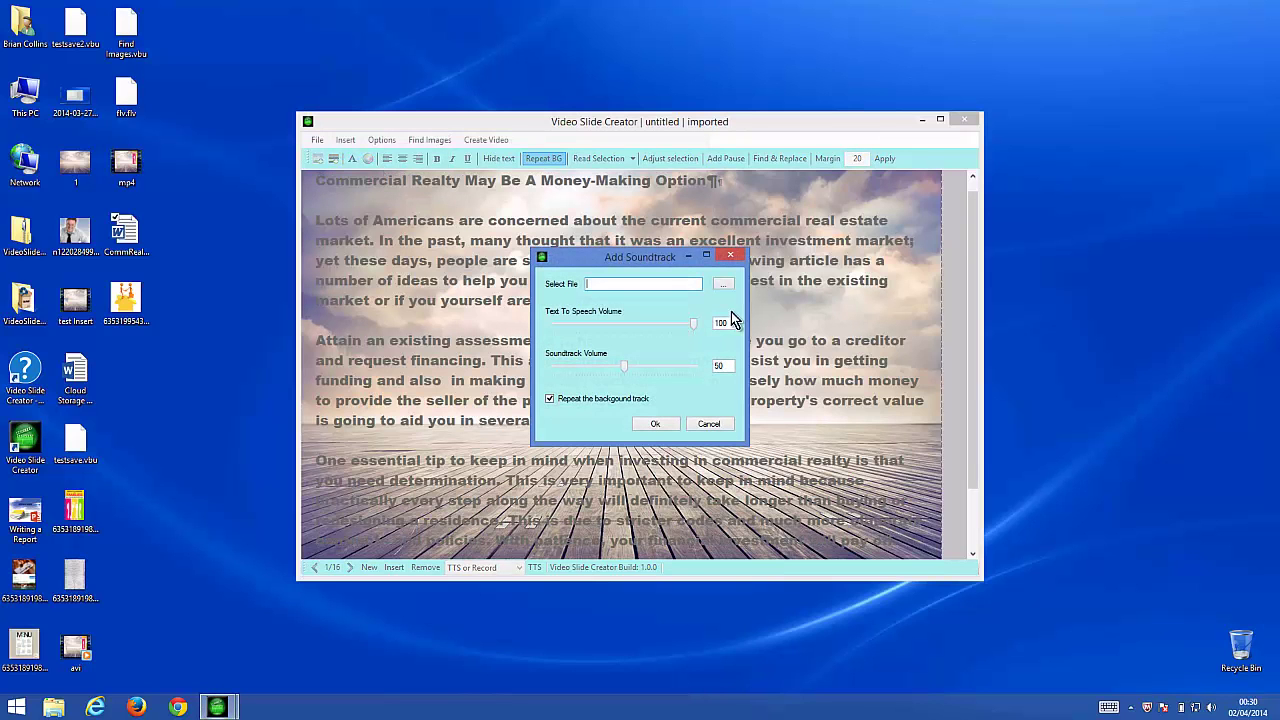
{"action": "left_click", "coordinate": [723, 287]}
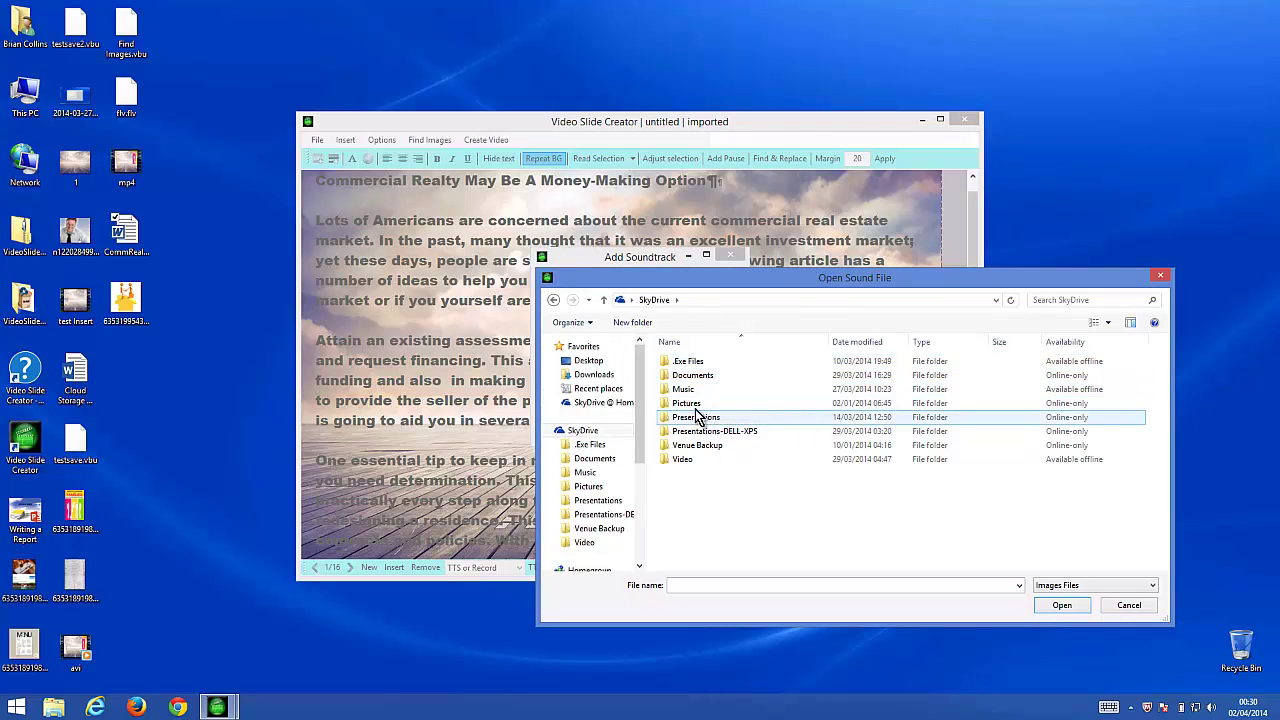
{"action": "double_click", "coordinate": [686, 390]}
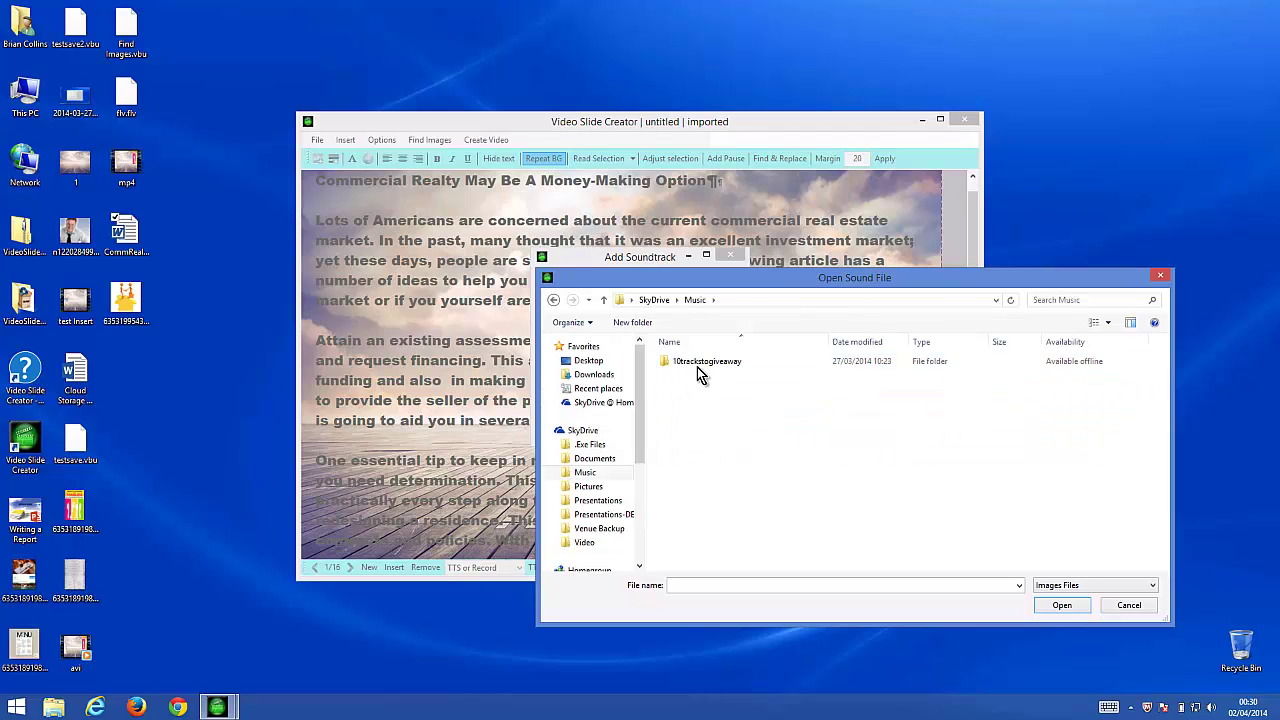
{"action": "left_click", "coordinate": [700, 366]}
{"action": "double_click", "coordinate": [700, 362]}
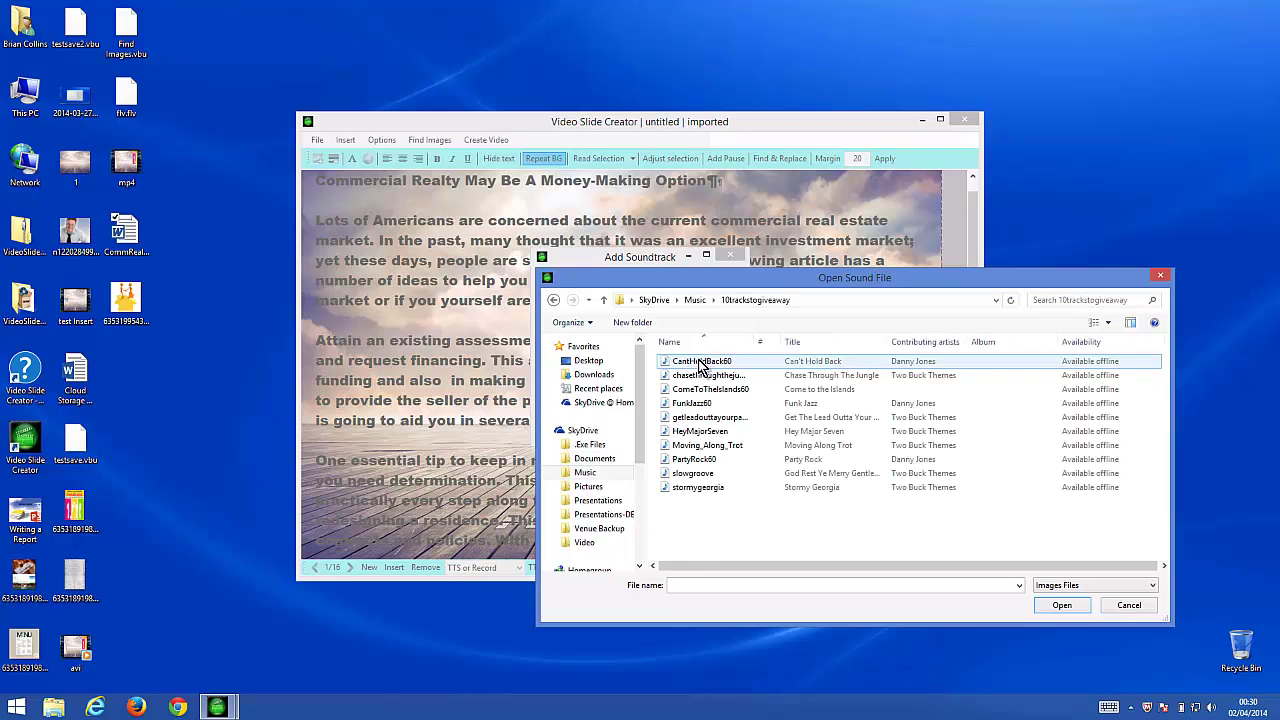
{"action": "double_click", "coordinate": [700, 364]}
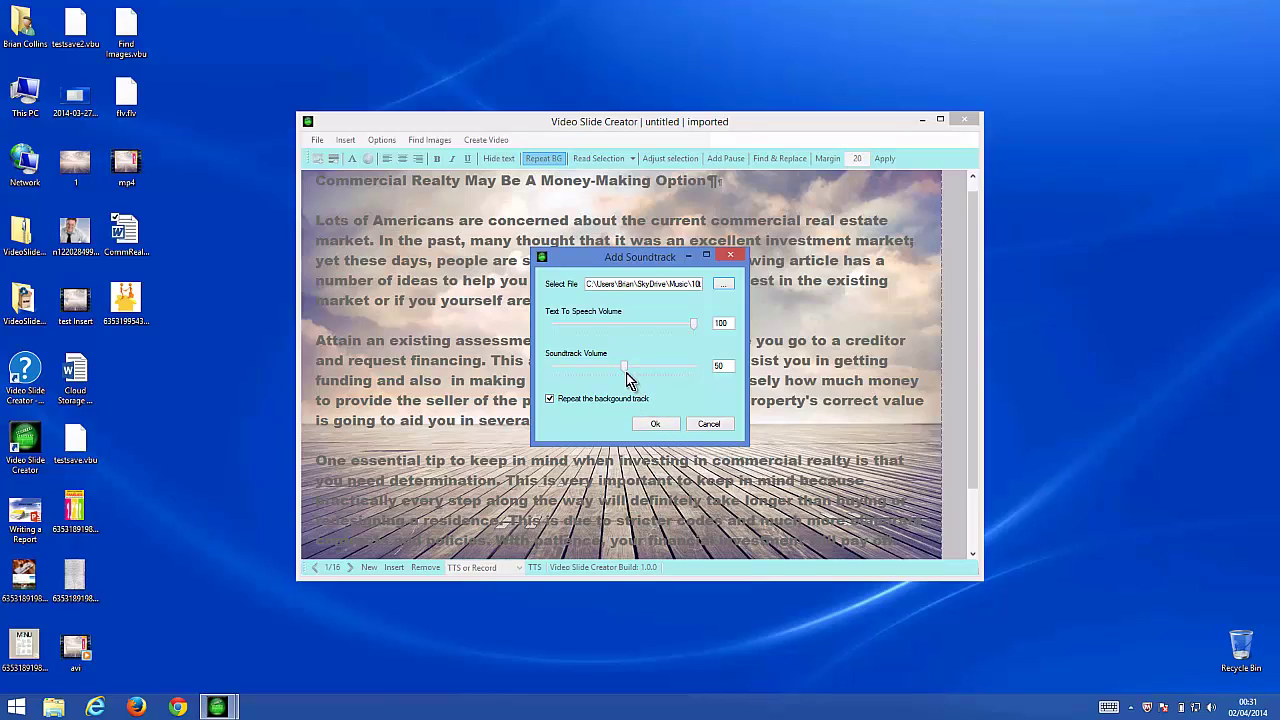
{"action": "left_click_drag", "start_coordinate": [626, 373], "coordinate": [586, 380]}
{"action": "left_click", "coordinate": [655, 424]}
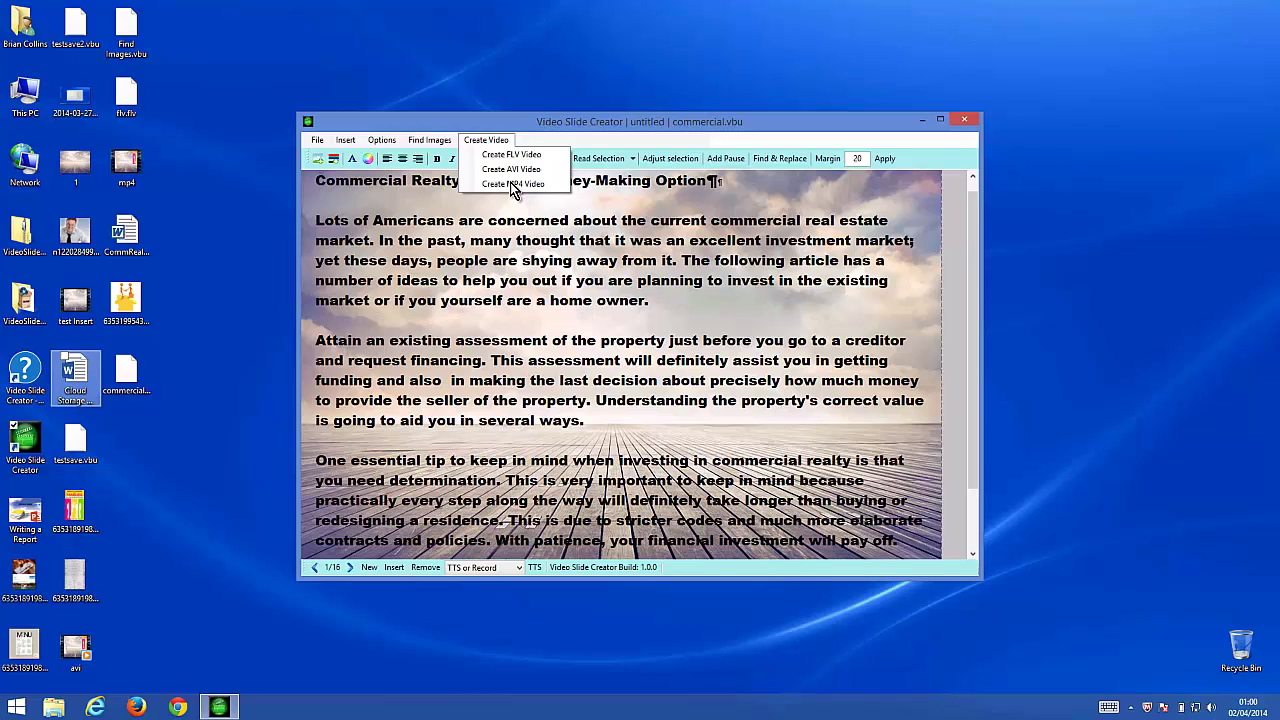
- Export the project as an MP4 named '16 articles' on the Desktop and start rendering
{"action": "left_click", "coordinate": [510, 184]}
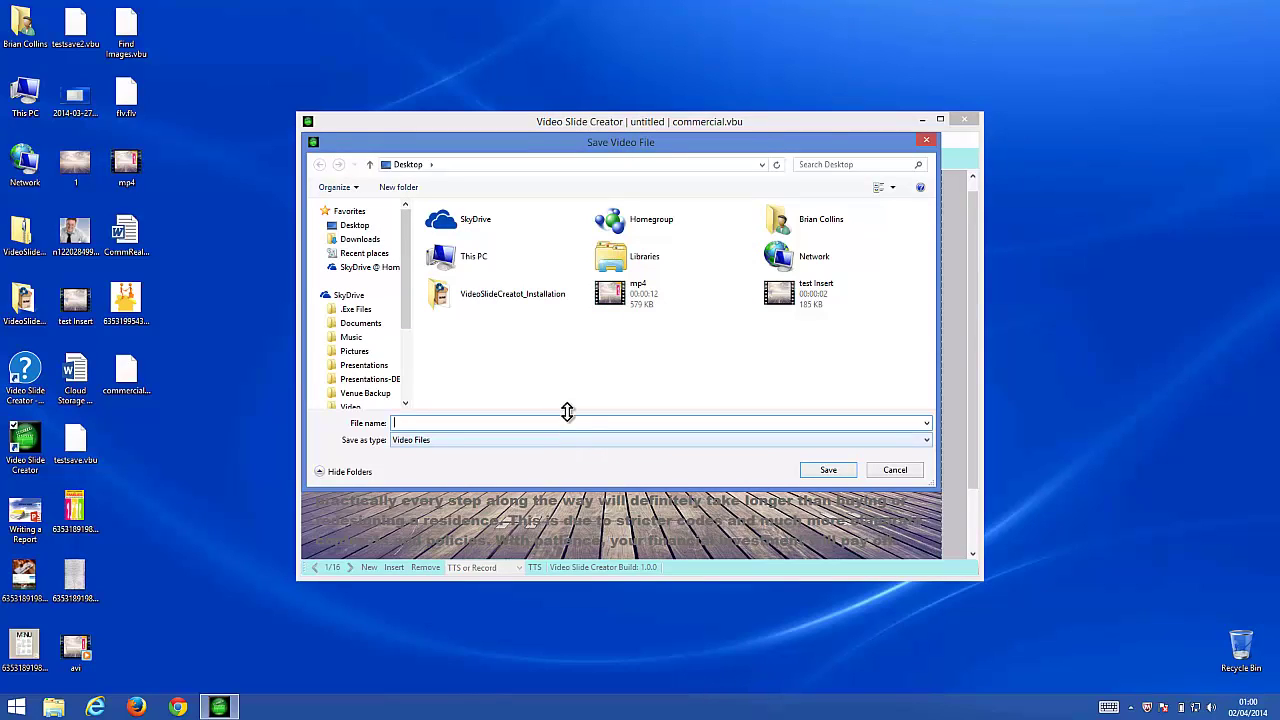
{"action": "type", "text": "1"}
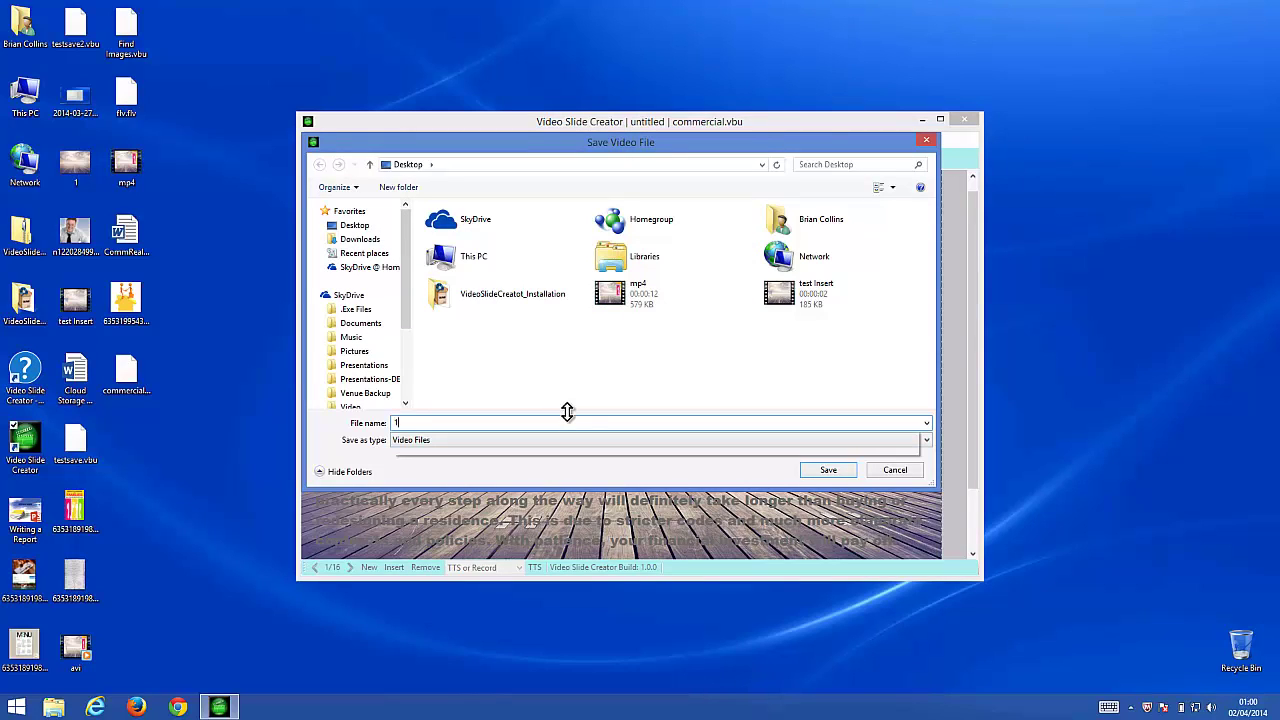
{"action": "type", "text": "6 articles"}
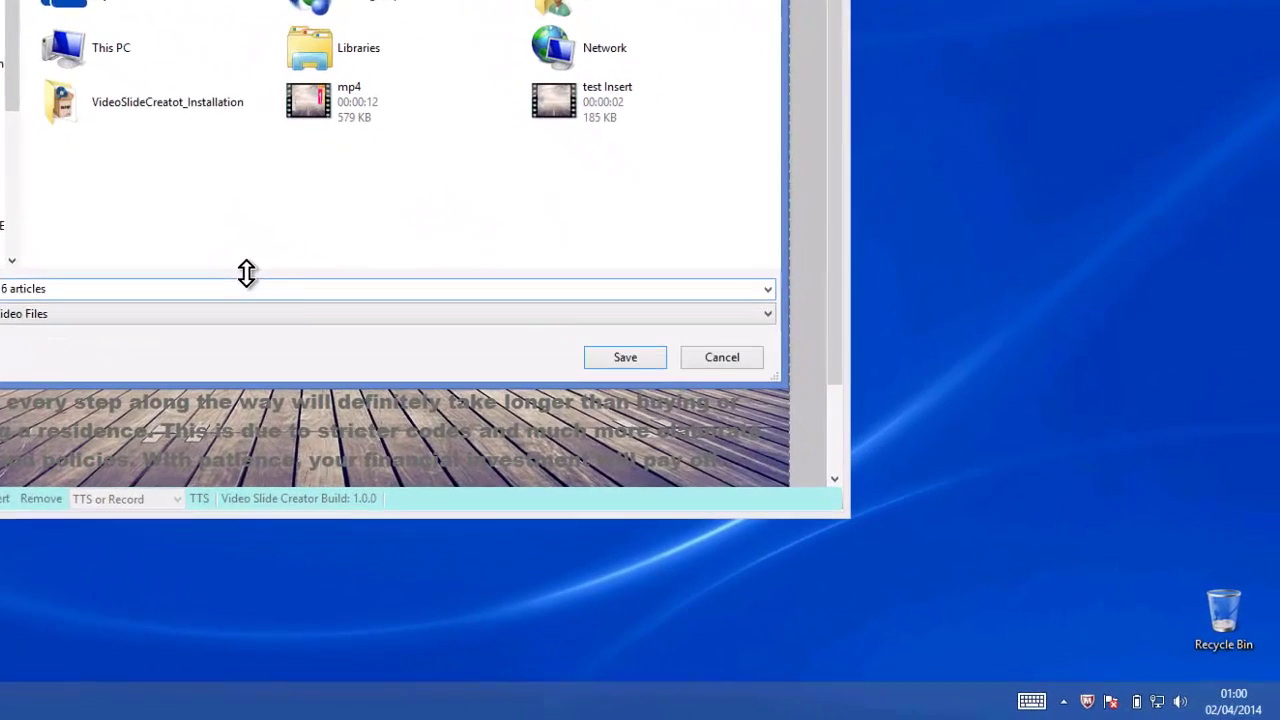
{"action": "left_click", "coordinate": [598, 346]}
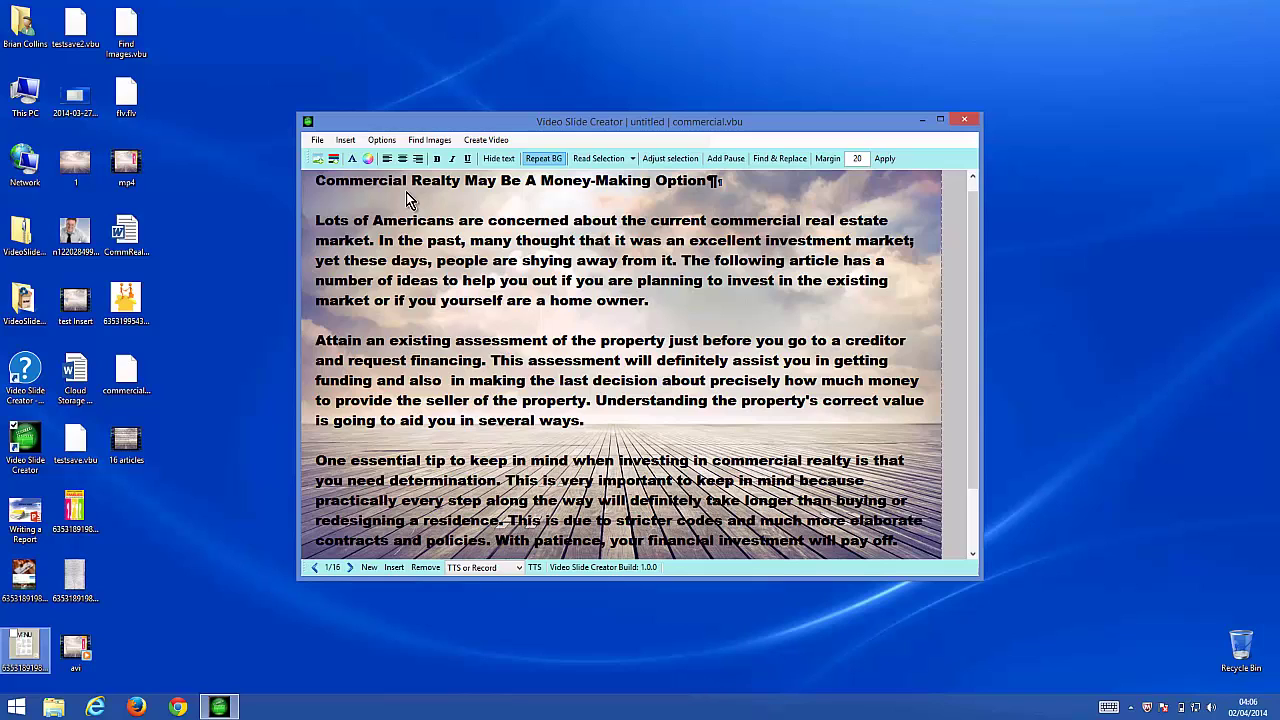
- Review the Options: Zira voice, volume 100, 3-second slide pauses, 960x720 video
{"action": "left_click", "coordinate": [393, 141]}
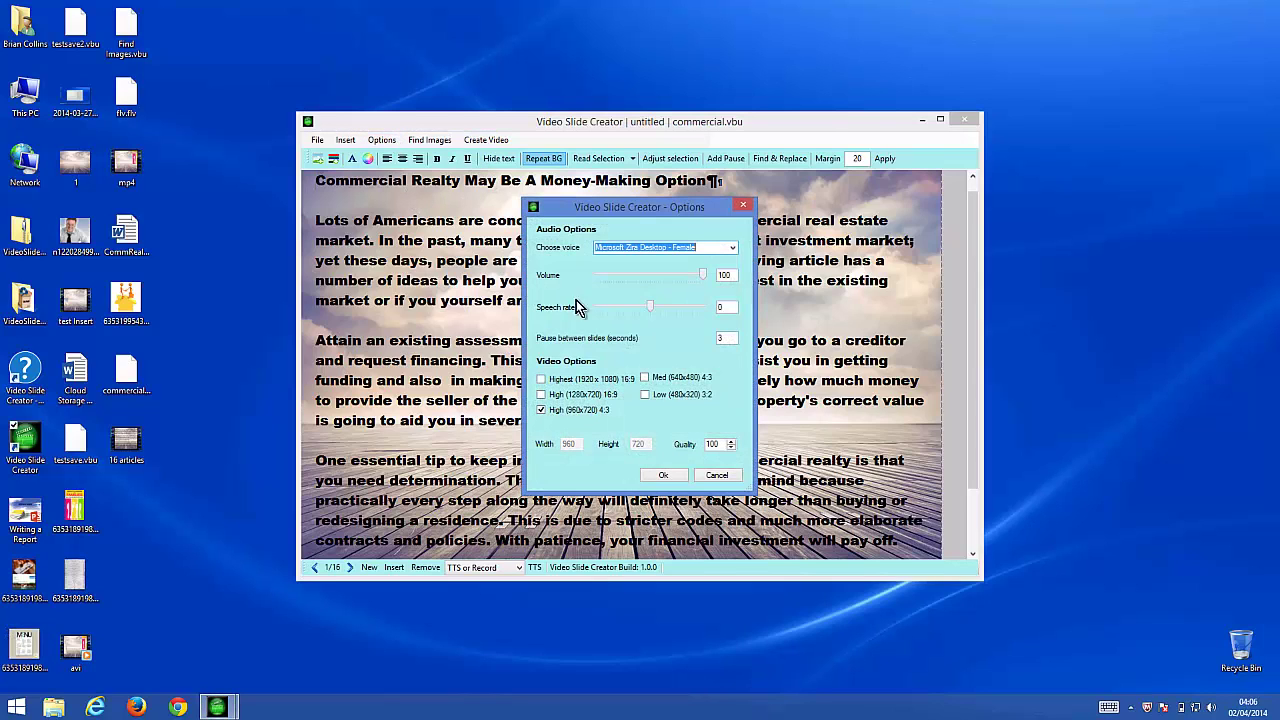